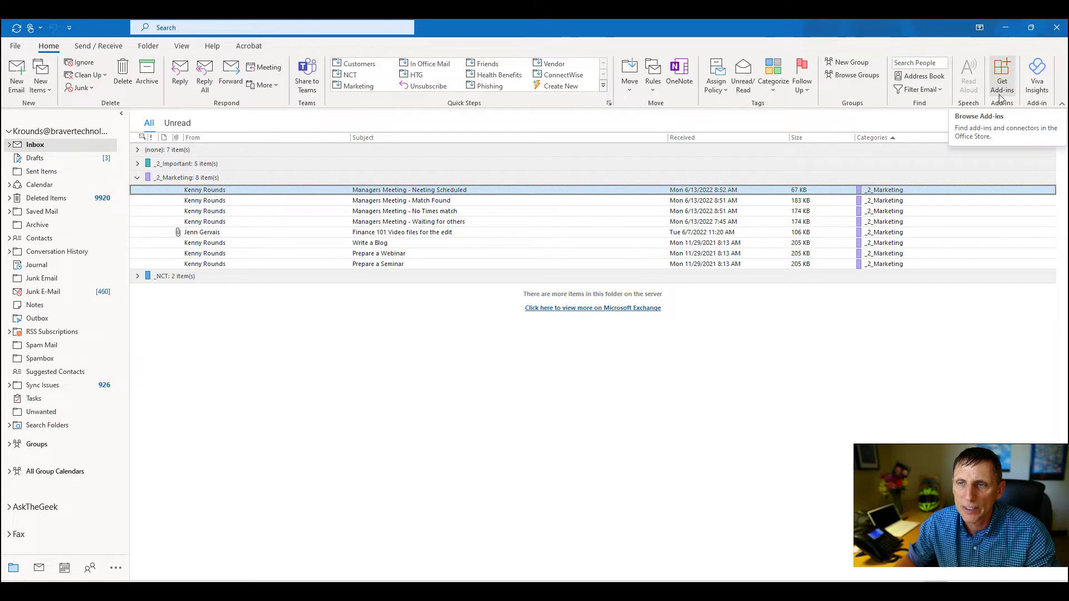
Install the FindTime add-in from the add-ins store, then close the store.
click(1002, 74)
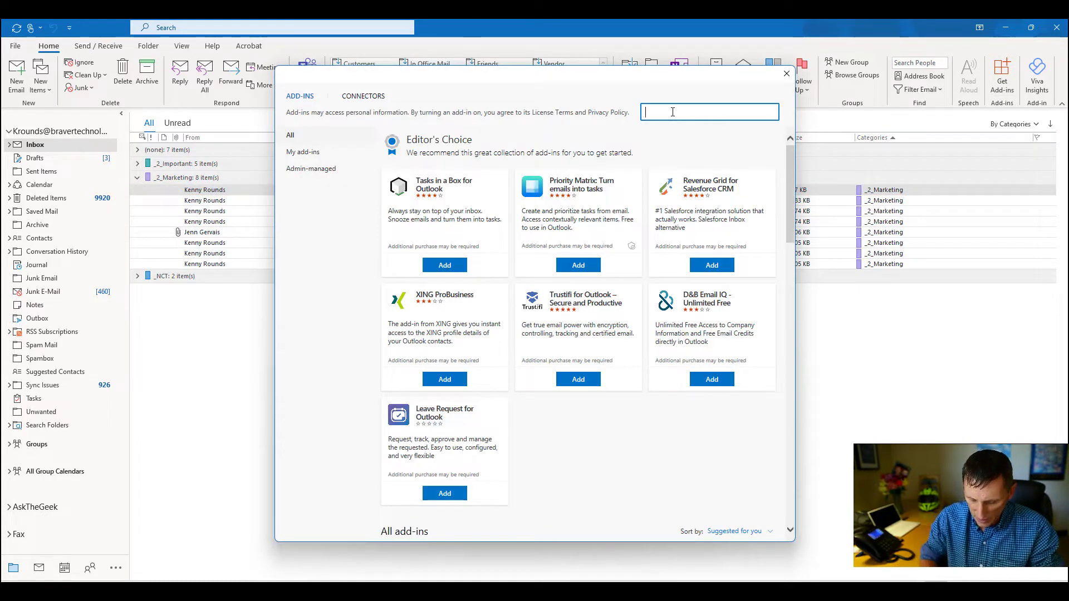
text(find time)
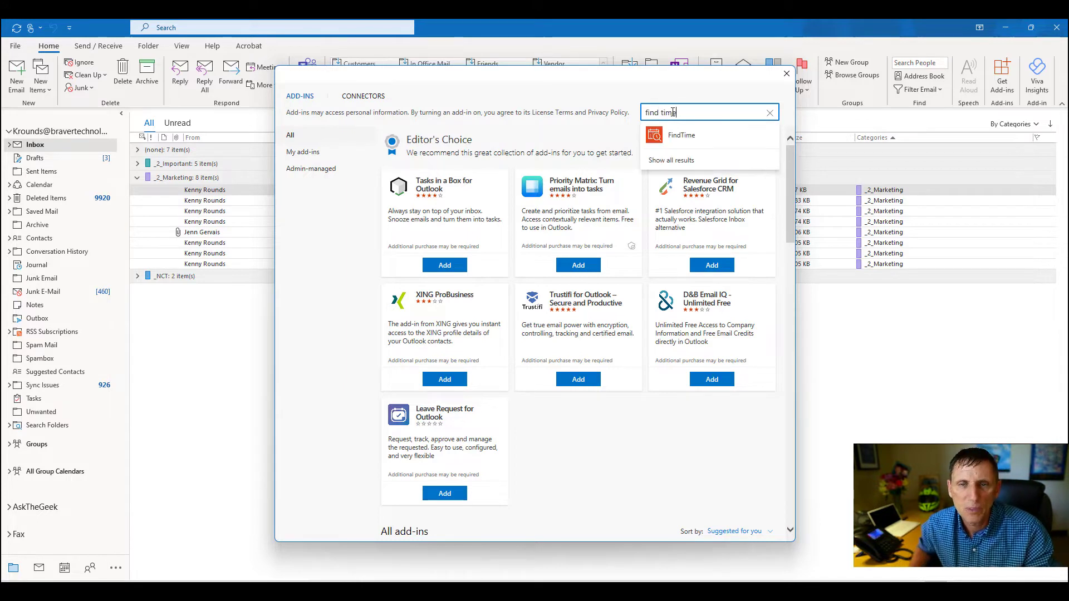
click(675, 138)
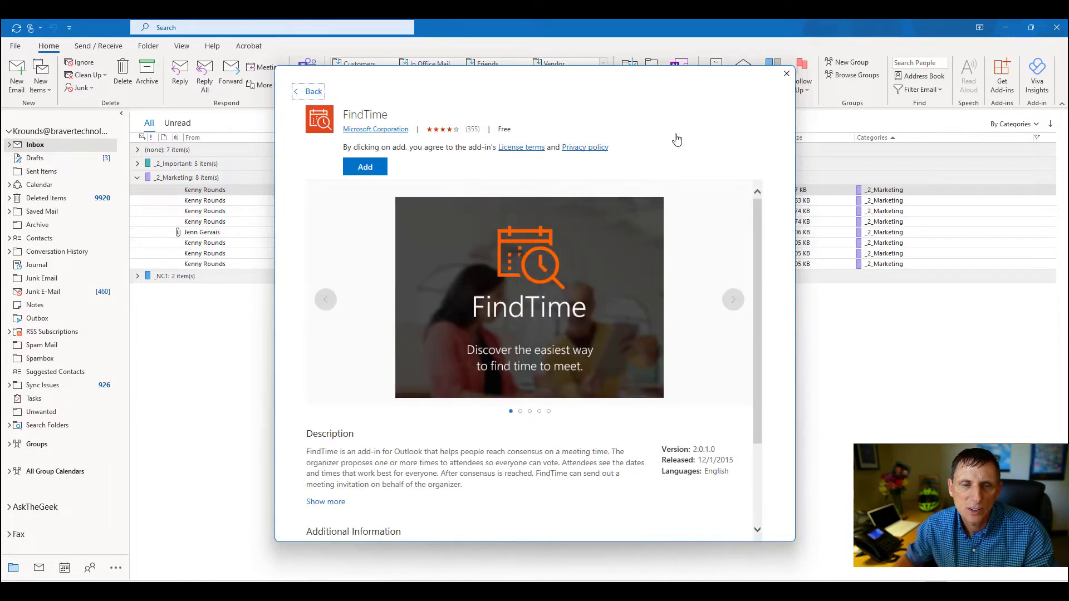
click(367, 166)
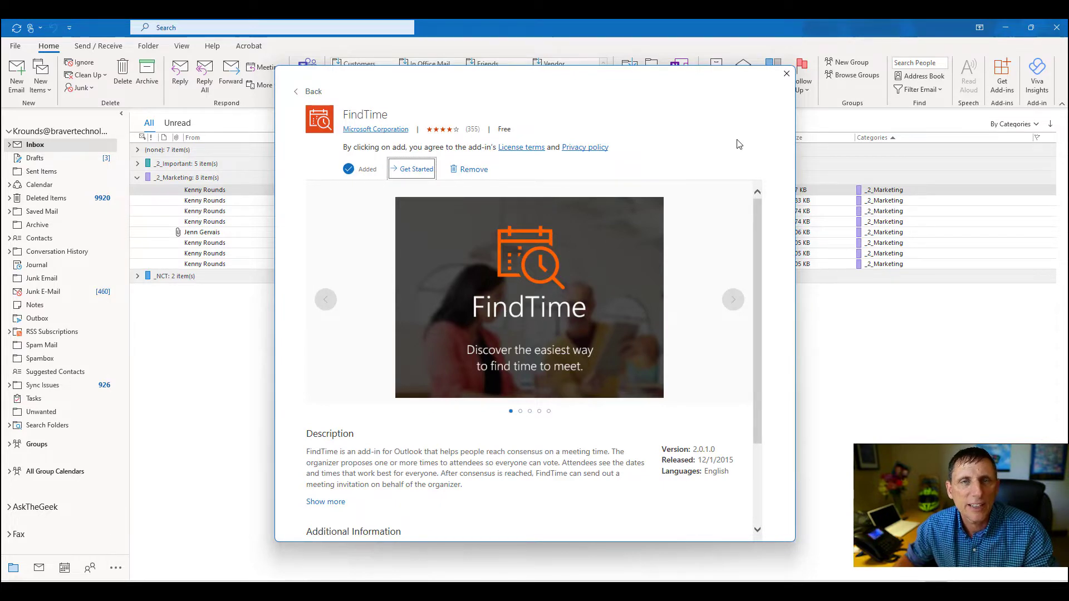
click(785, 73)
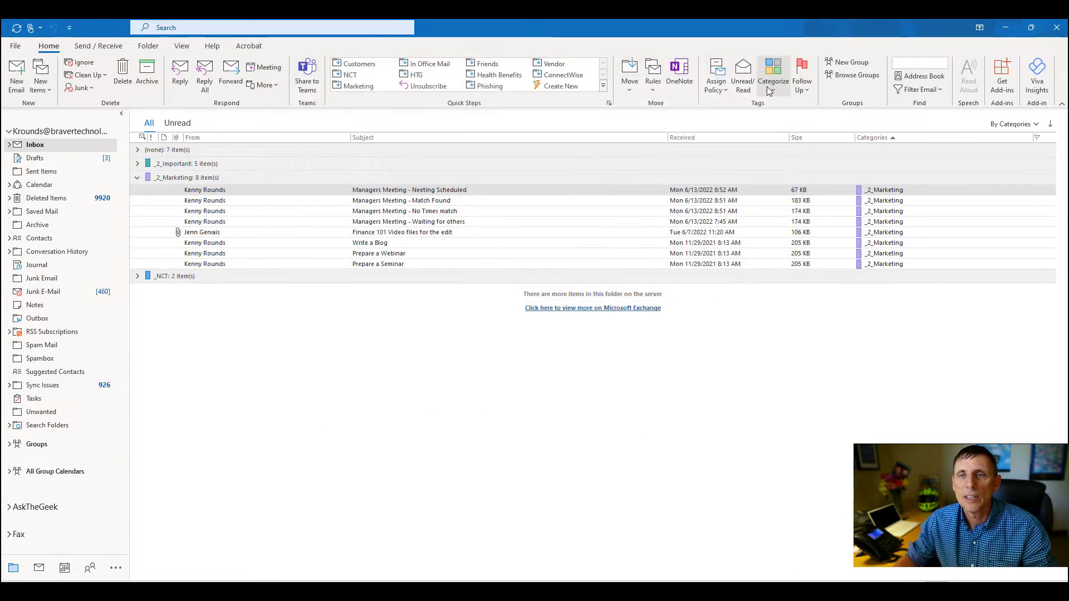
Start a new email and add three contacts to the To line from autocomplete suggestions.
click(25, 87)
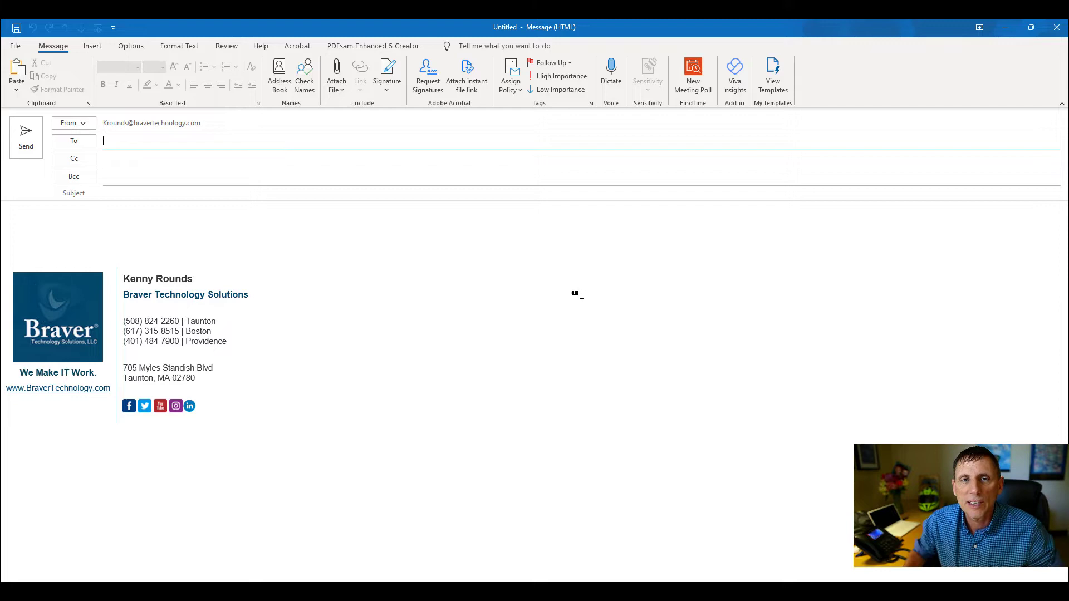
text(sbu)
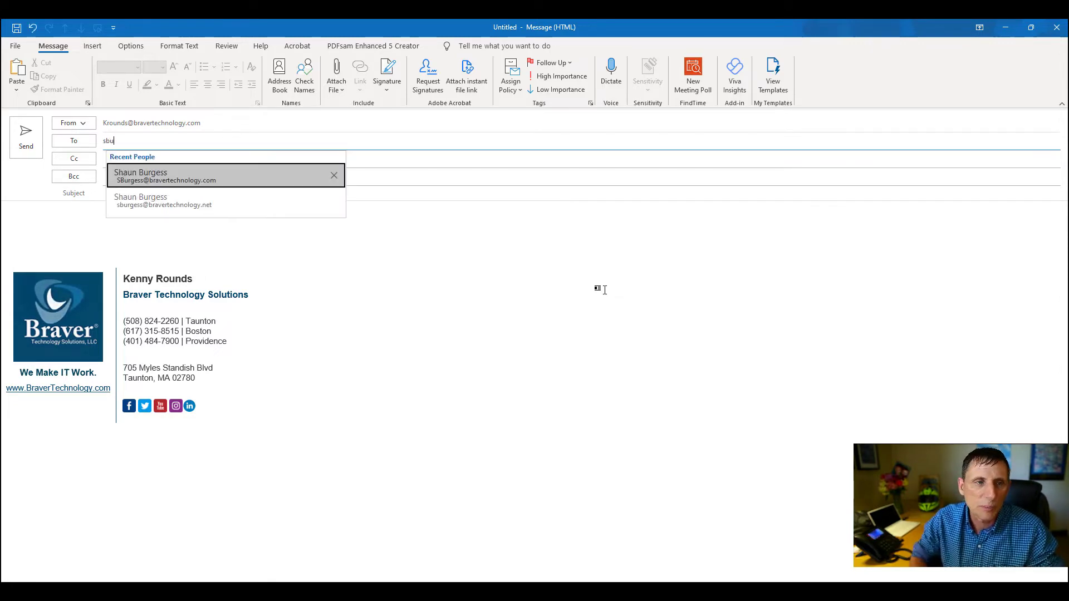
key(Return)
text(m)
key(Return)
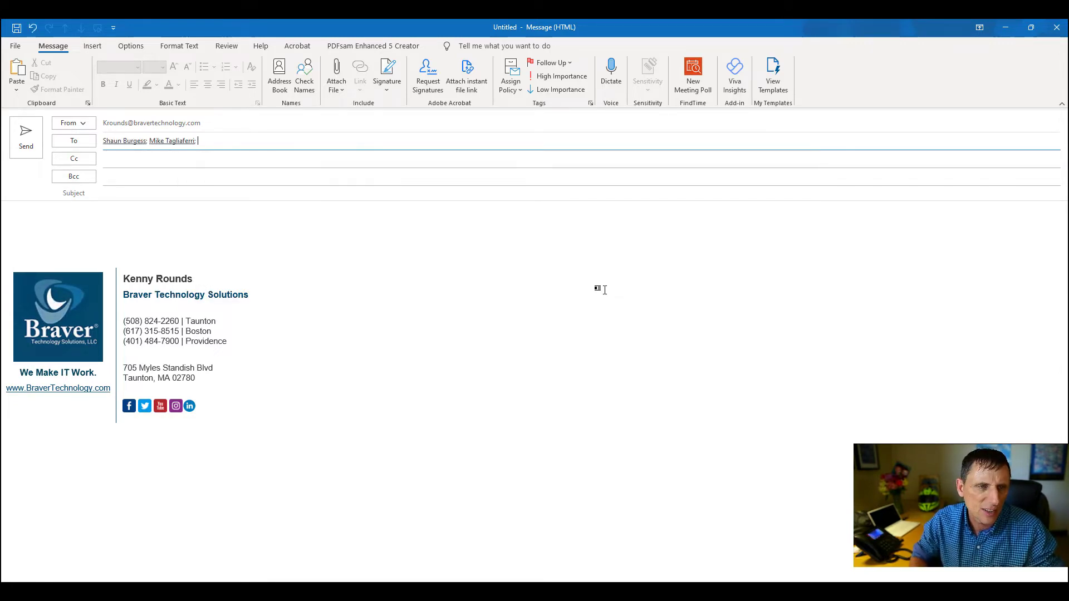
text(jenn)
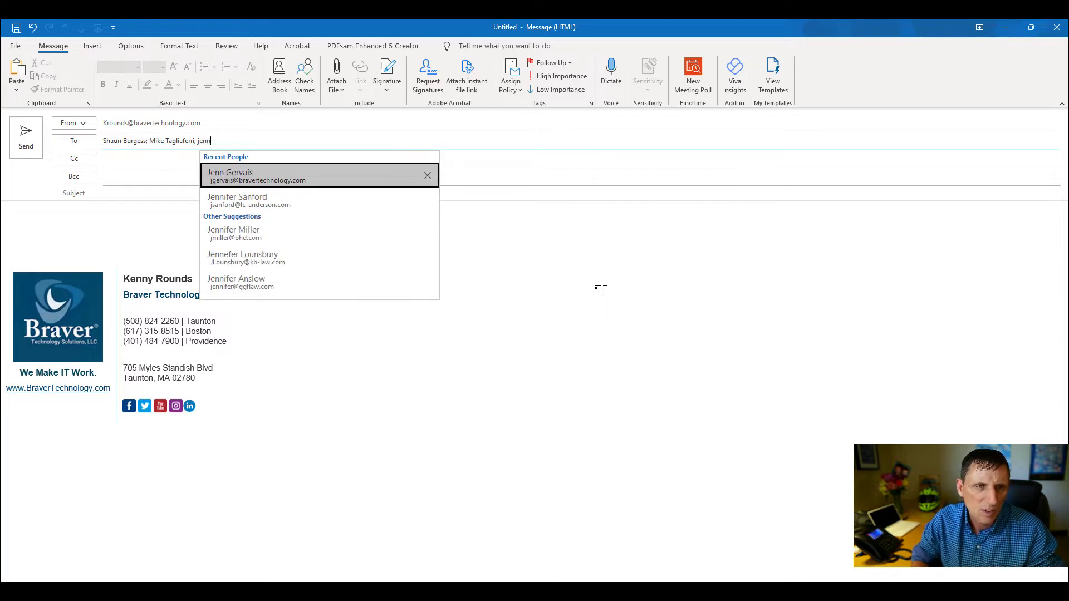
key(Return)
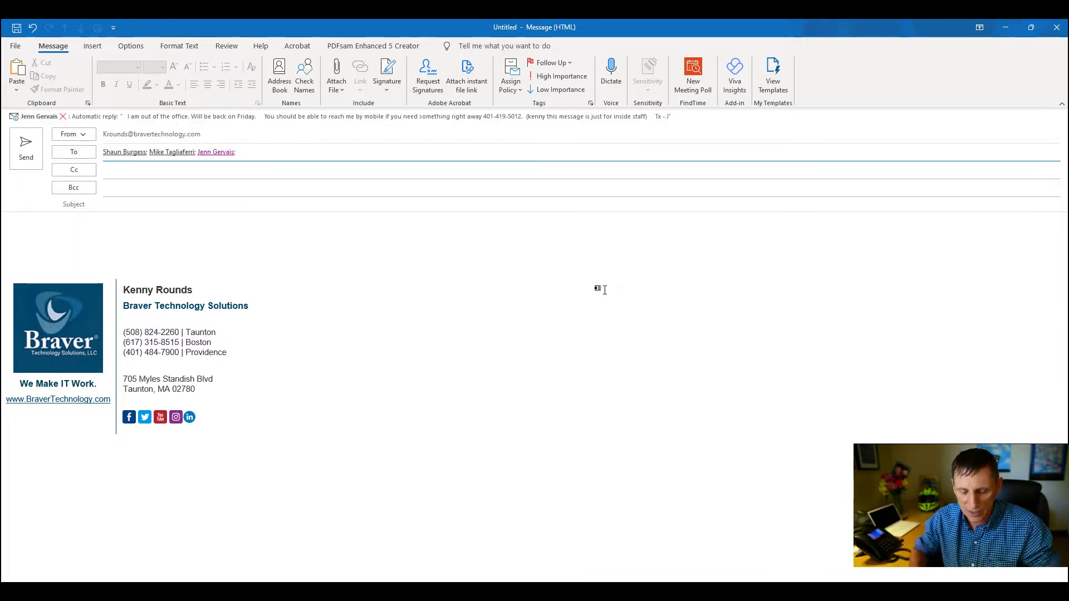
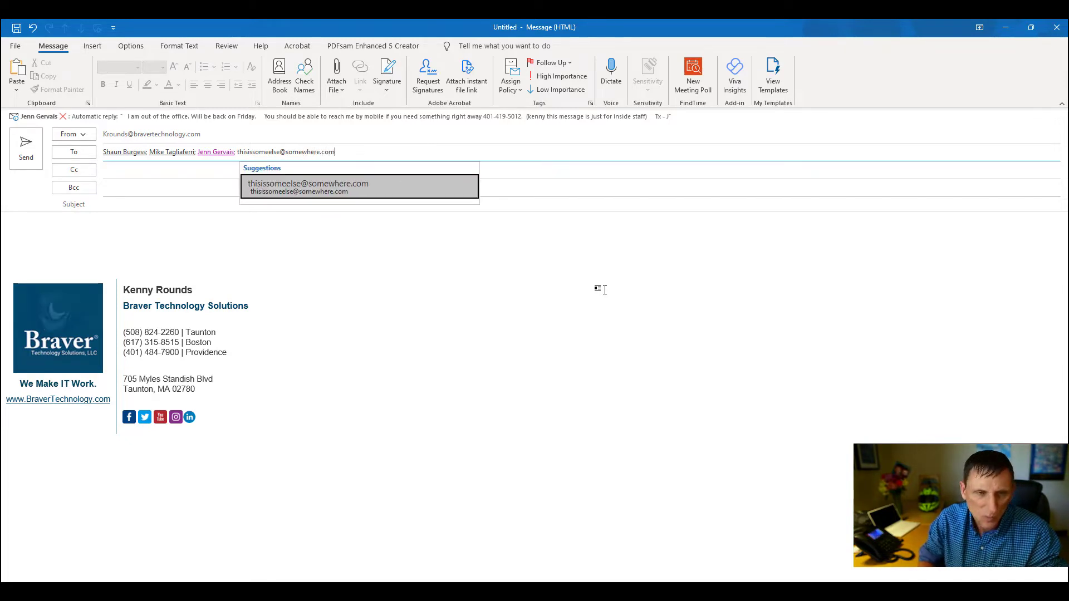
Add an external e-mail address as the fourth recipient.
key(Return)
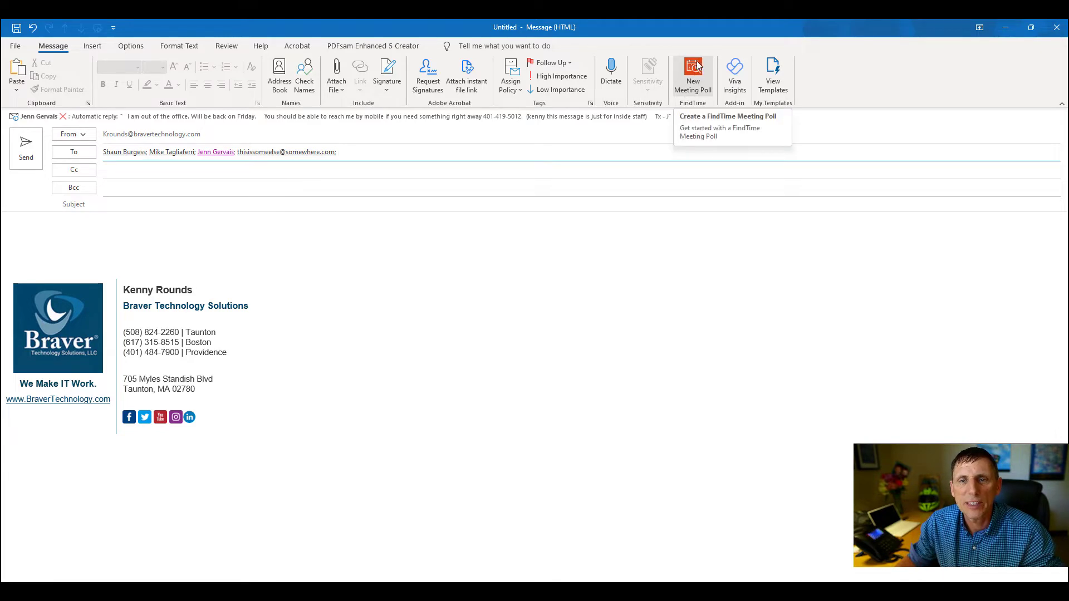
Start a FindTime meeting poll and browse the suggested slots for Monday August 15, 2022.
click(694, 80)
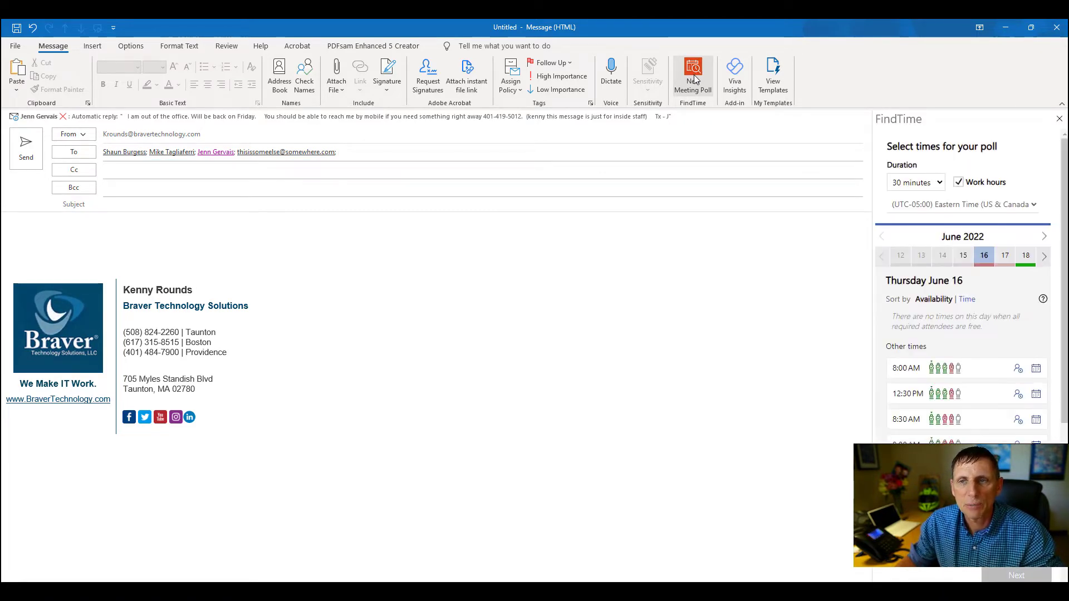
click(1045, 237)
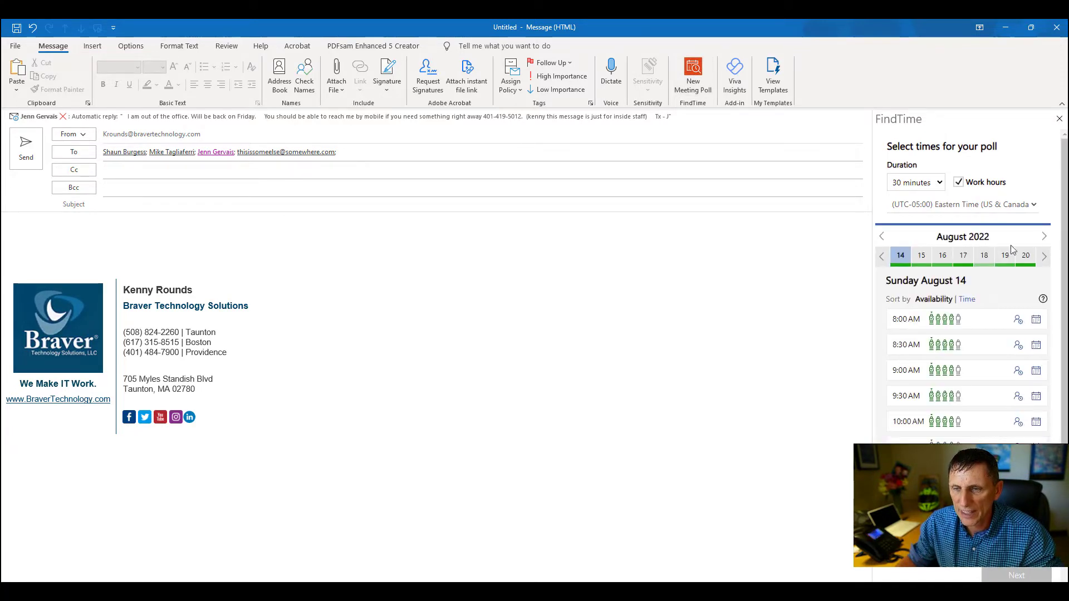
click(921, 256)
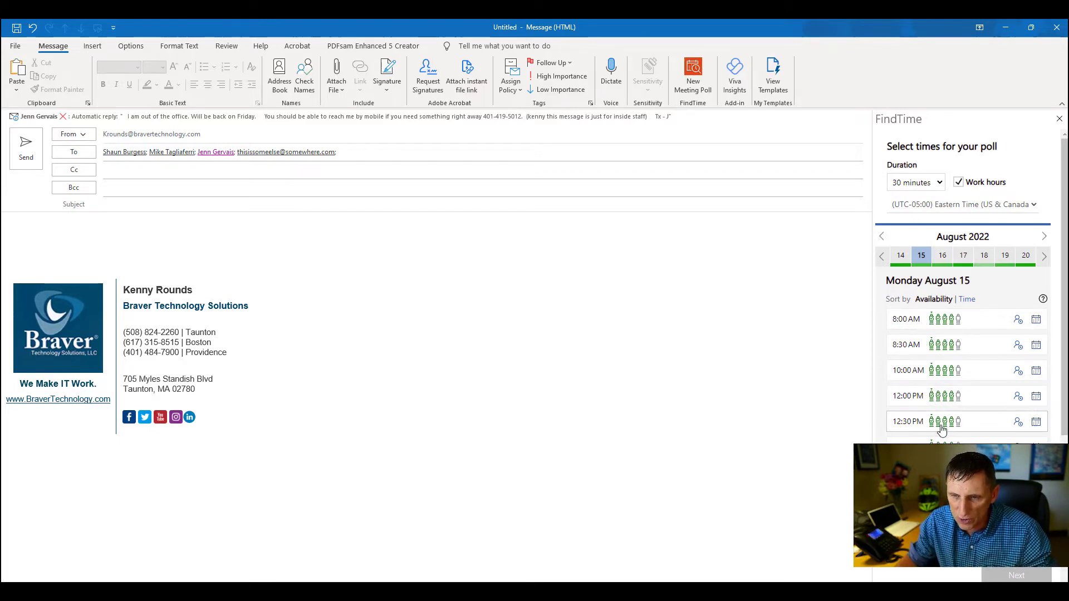
scroll(978, 328, down, 4)
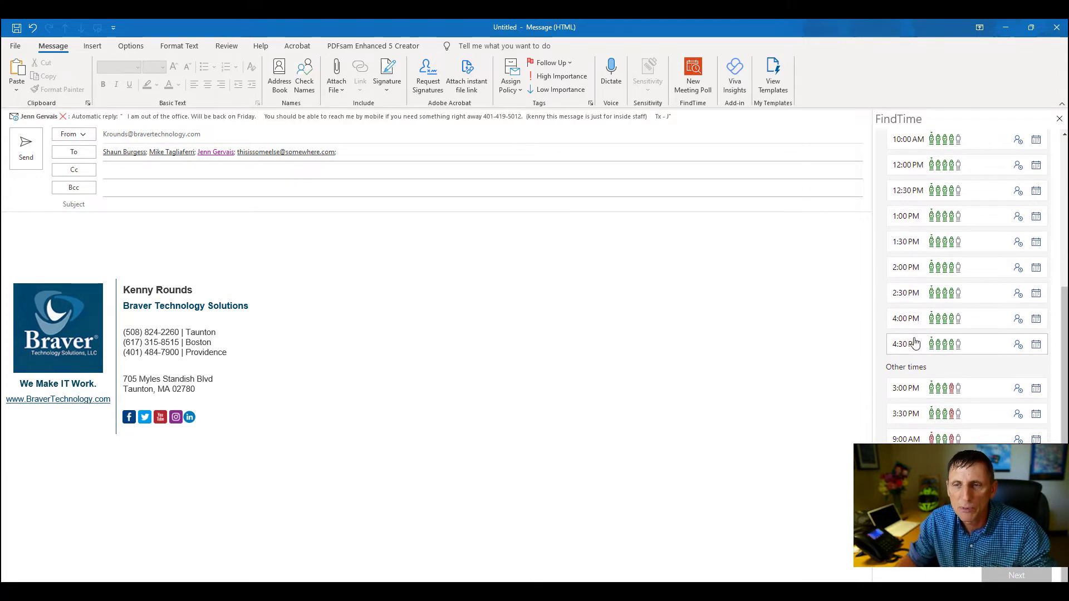
scroll(915, 344, up, 4)
scroll(915, 344, down, 1)
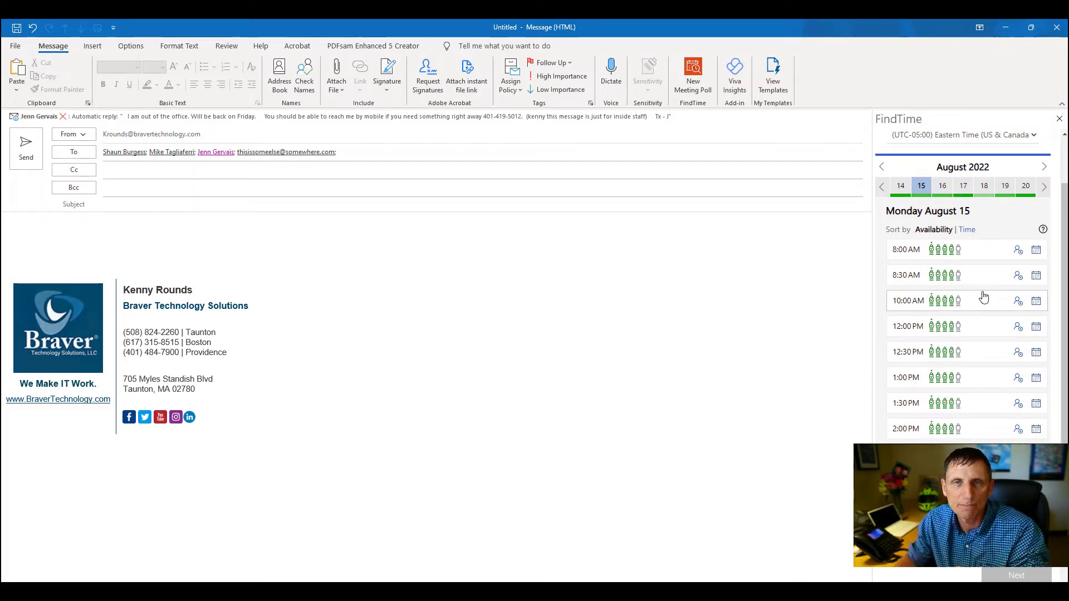
scroll(983, 297, down, 3)
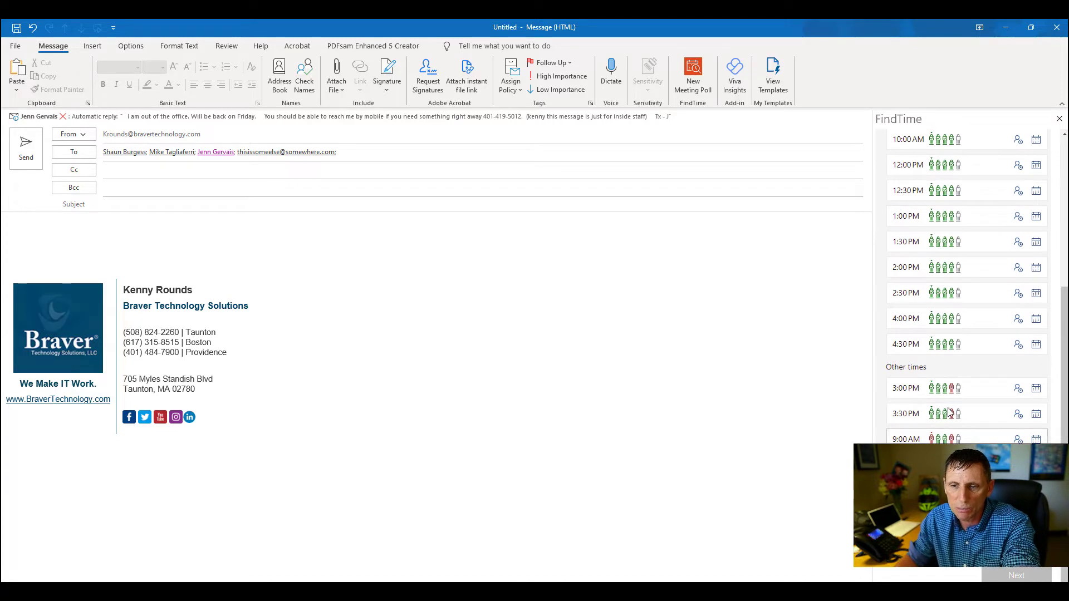
scroll(955, 289, up, 5)
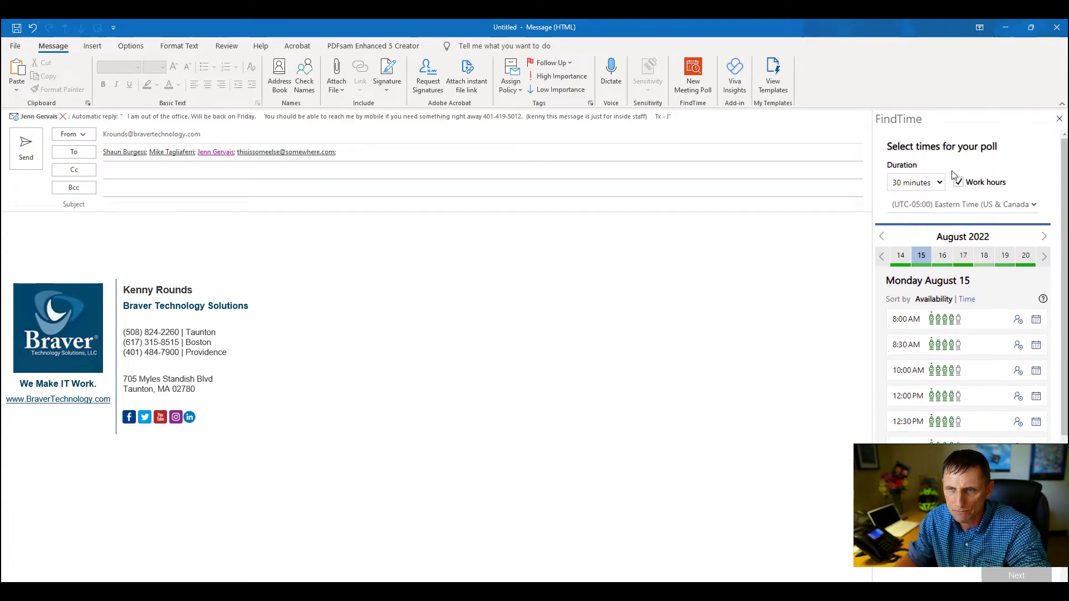
Change the poll's meeting duration to 1 hour and review the updated August 15 slots.
click(939, 184)
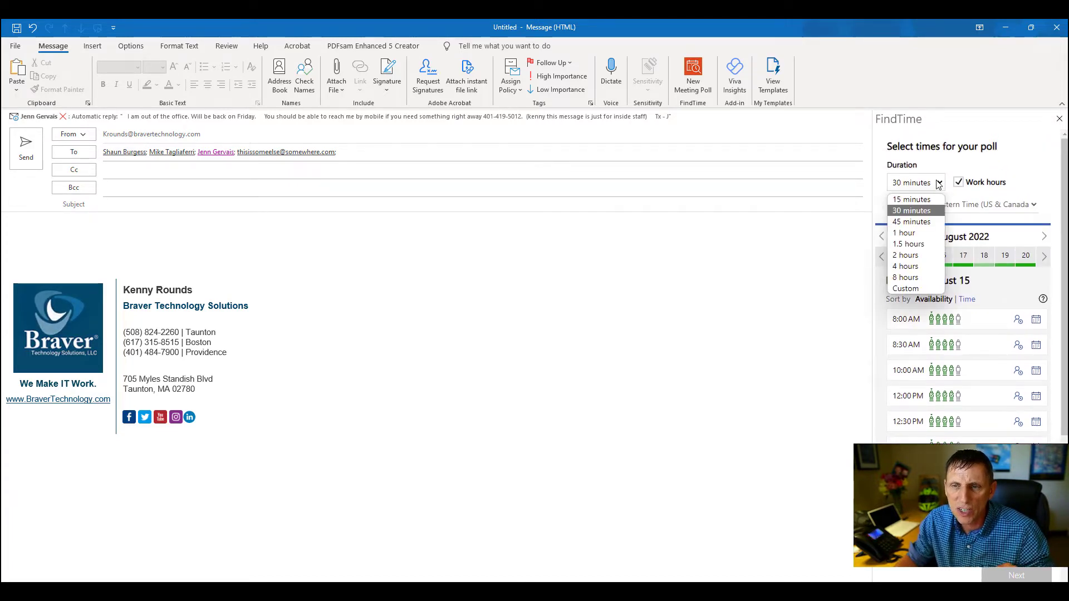
key(Escape)
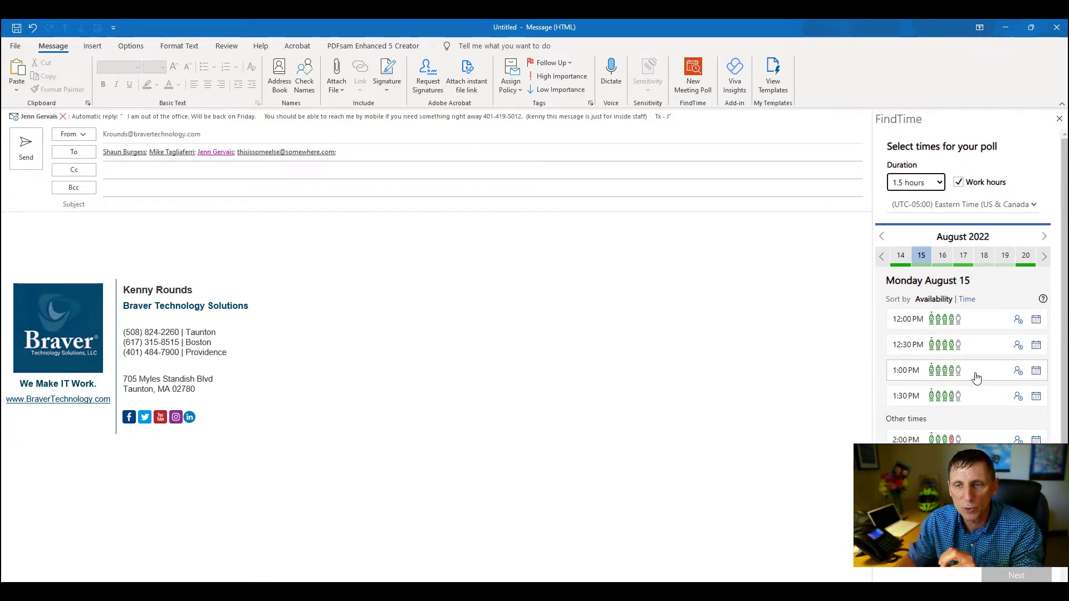
scroll(980, 418, down, 3)
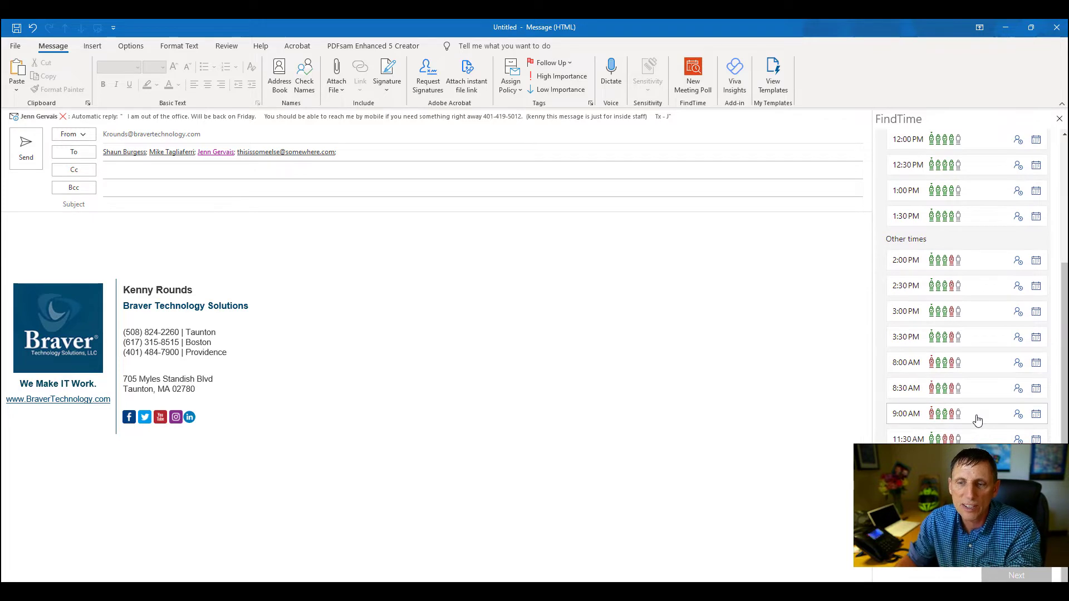
scroll(978, 419, up, 5)
click(924, 183)
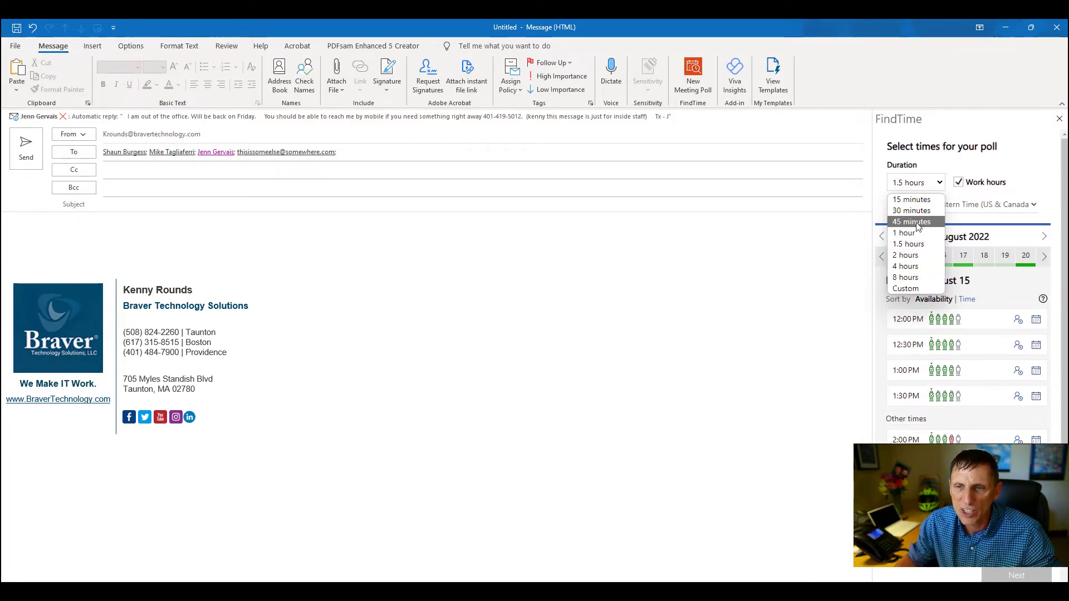
click(917, 239)
scroll(1000, 354, down, 3)
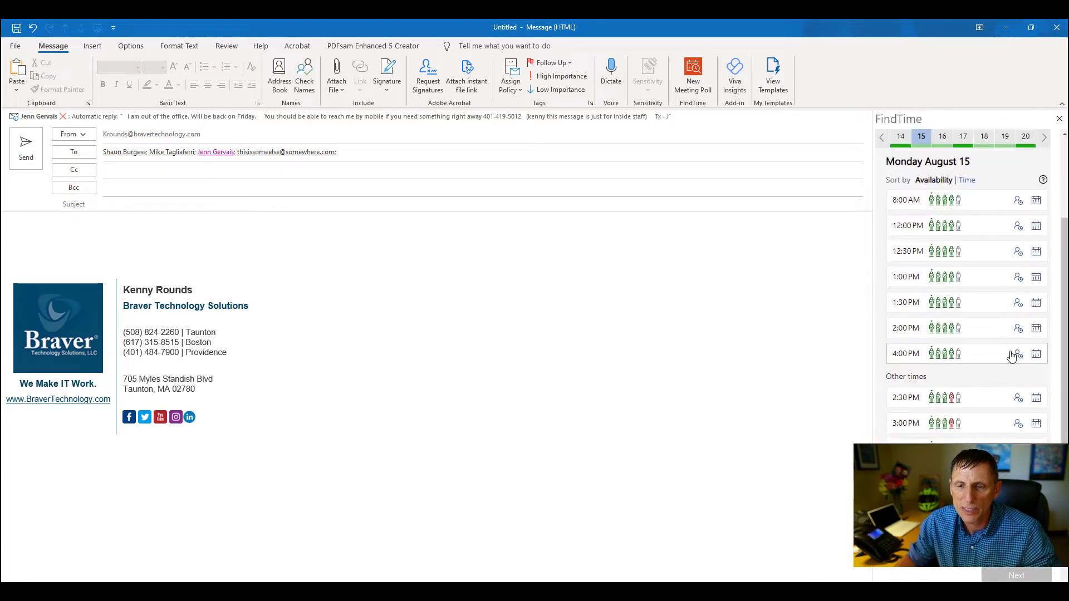
scroll(1012, 354, up, 3)
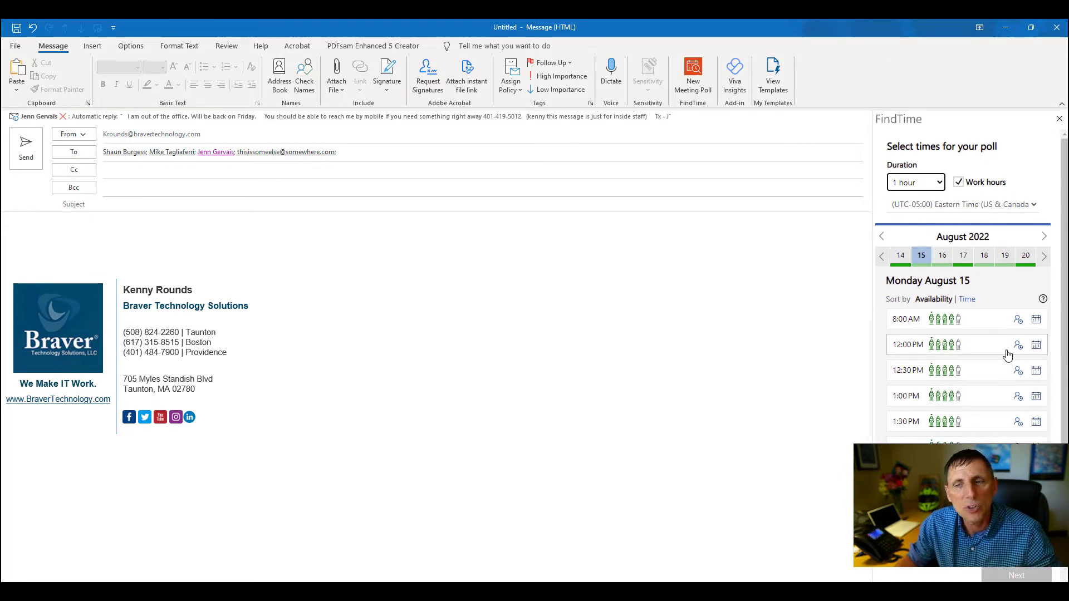
Add Monday August 15 slots at 12:00 PM, 1:00 PM and 3:00 PM to the poll.
click(940, 346)
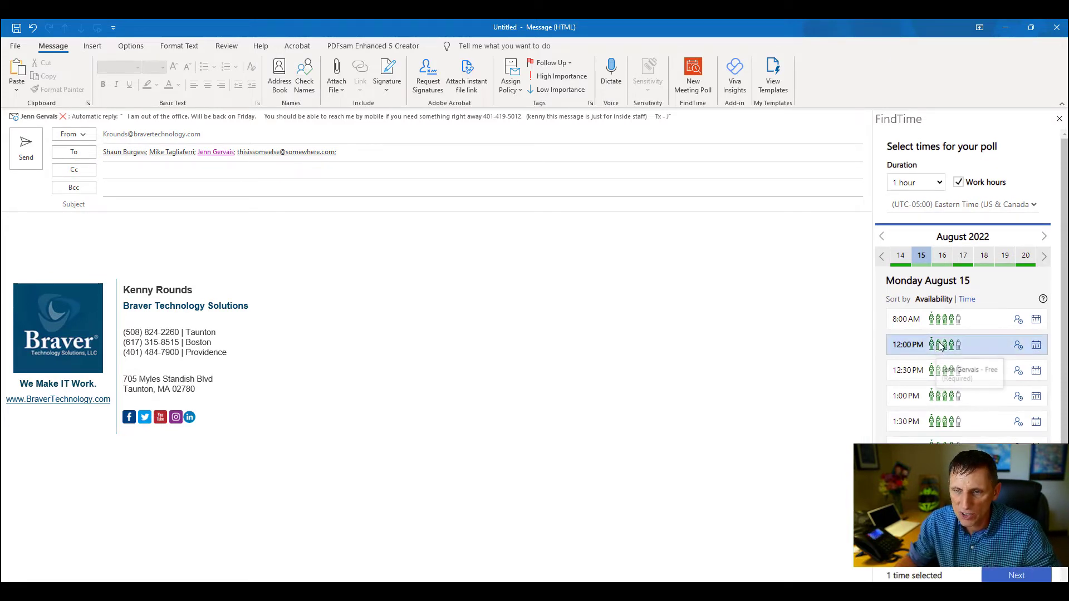
click(941, 396)
scroll(938, 362, down, 4)
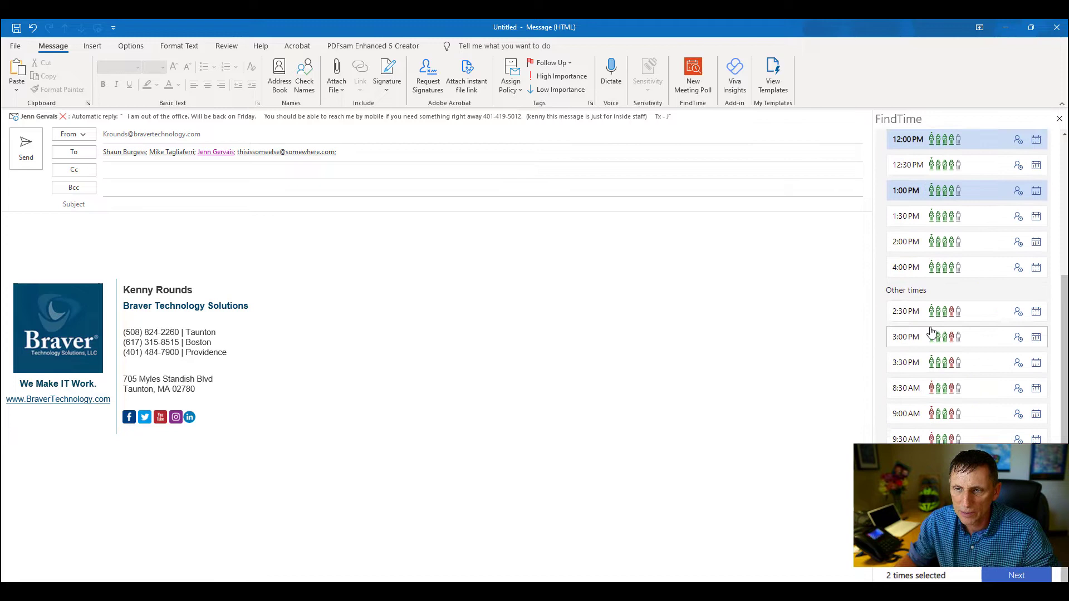
click(935, 347)
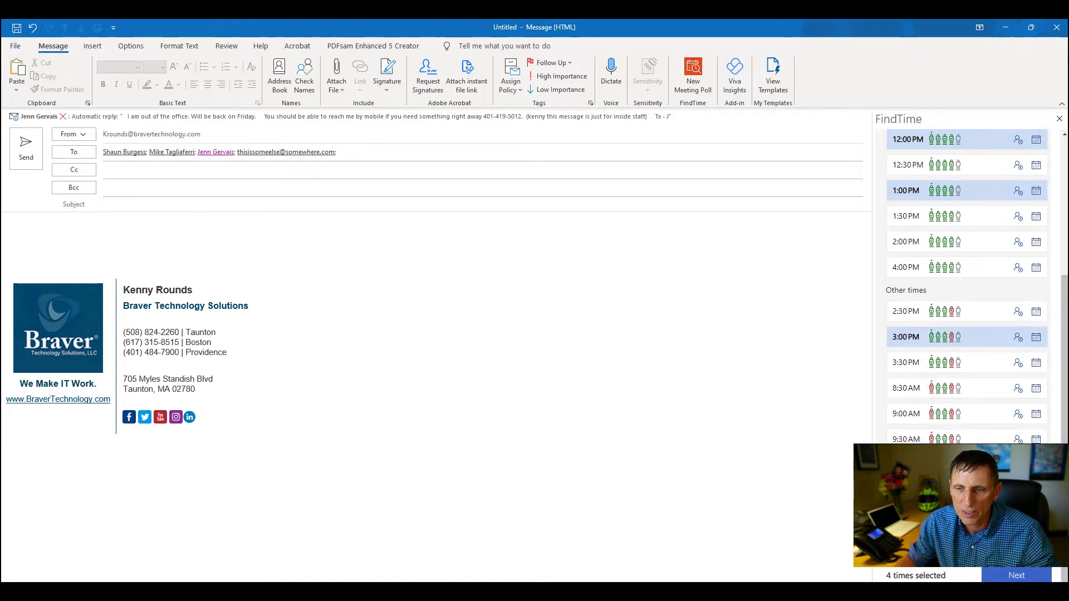
scroll(966, 334, up, 5)
scroll(965, 334, down, 5)
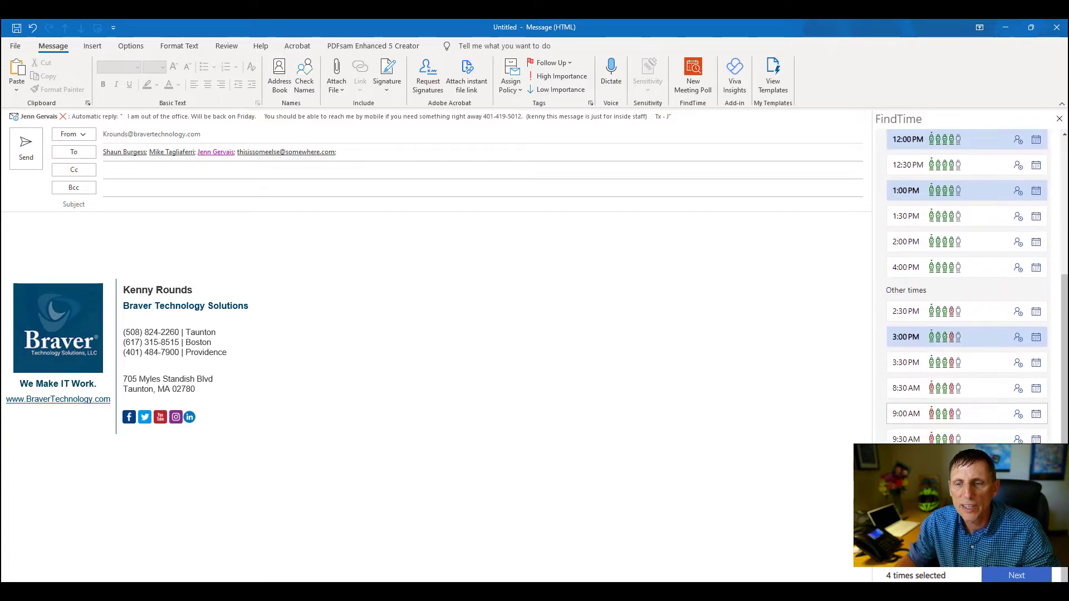
scroll(966, 286, up, 5)
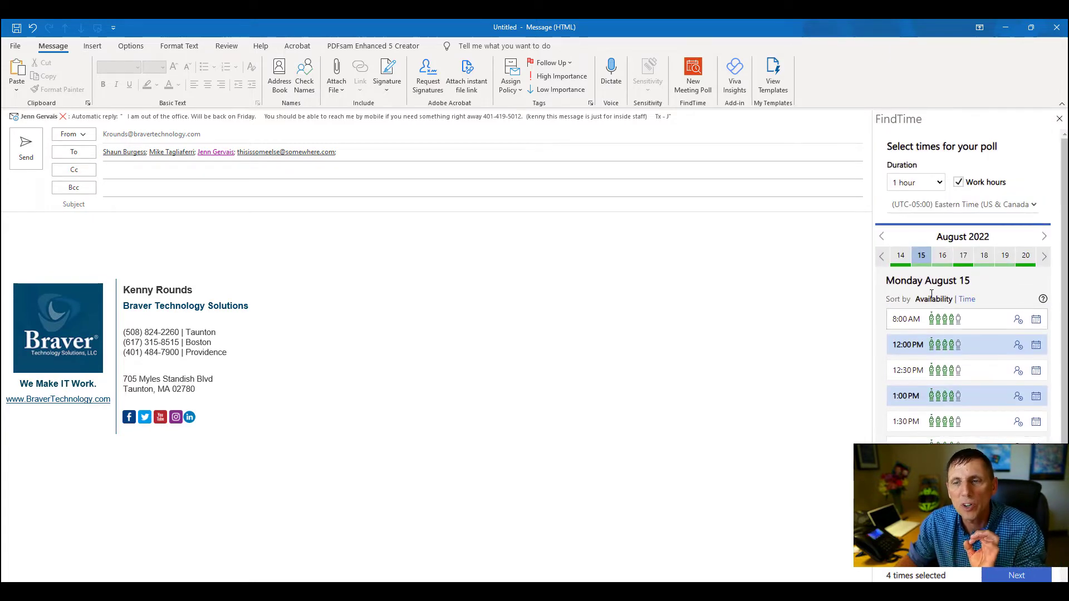
Add Tuesday August 16 slots, including 1:00 PM, 1:30 PM and 2:30 PM, to the poll.
click(943, 256)
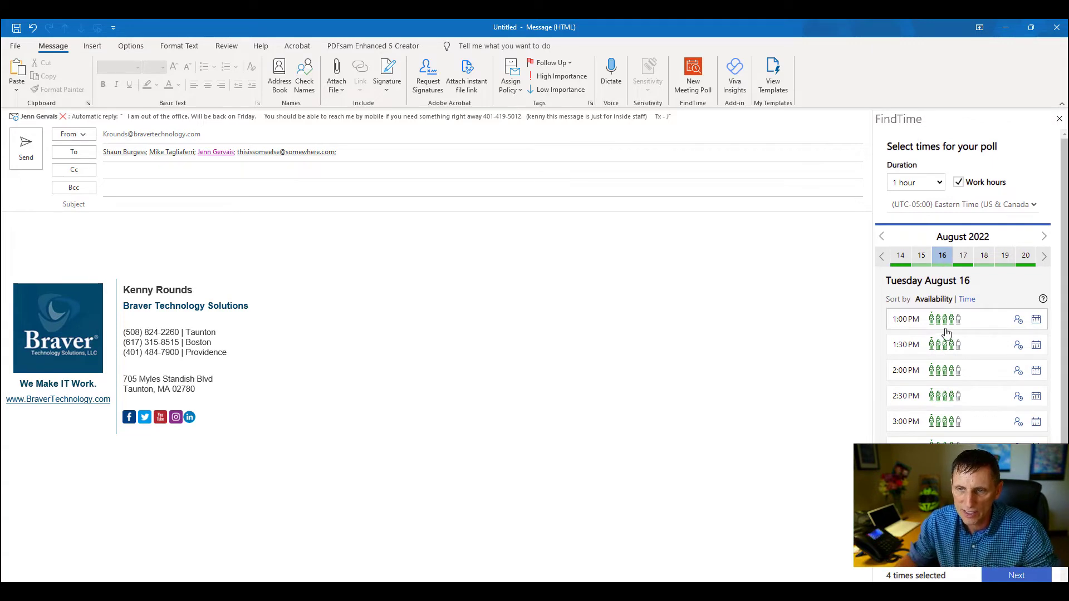
mouse_move(942, 326)
click(909, 318)
click(909, 396)
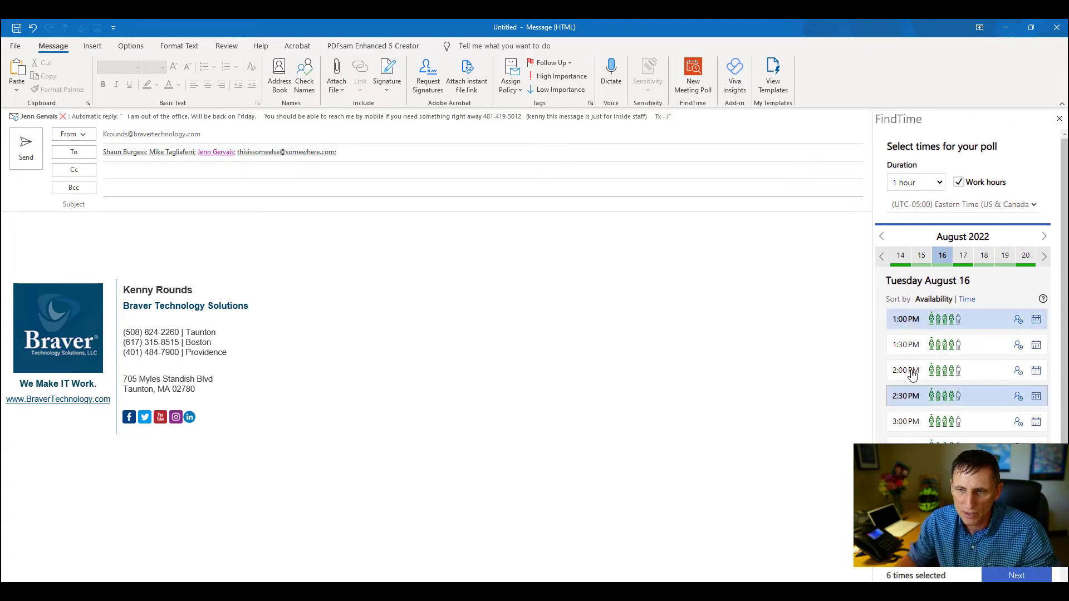
click(899, 441)
click(913, 345)
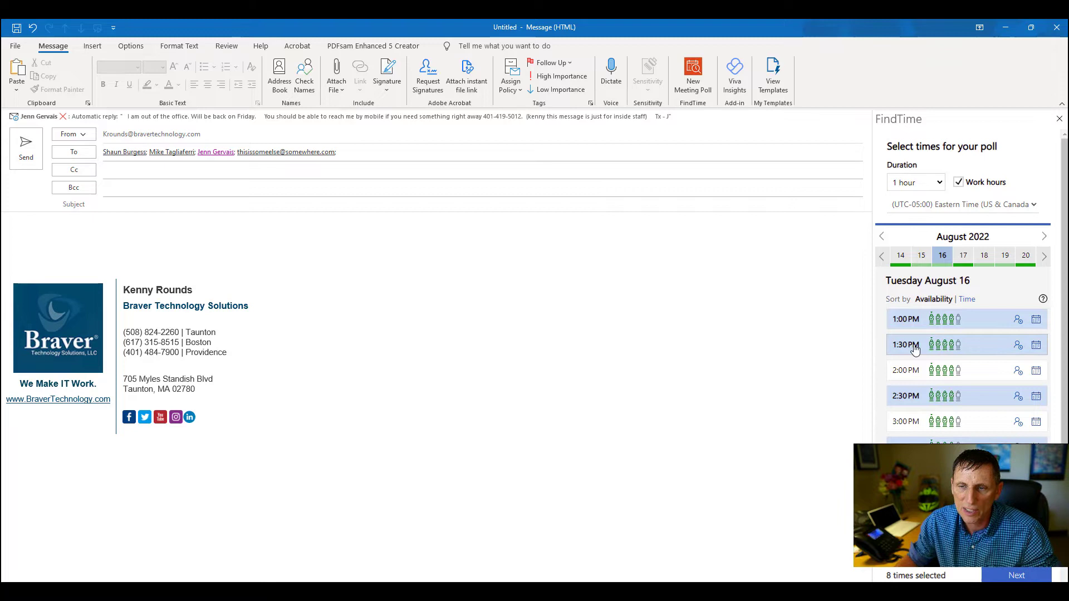
scroll(914, 349, down, 3)
scroll(915, 349, up, 3)
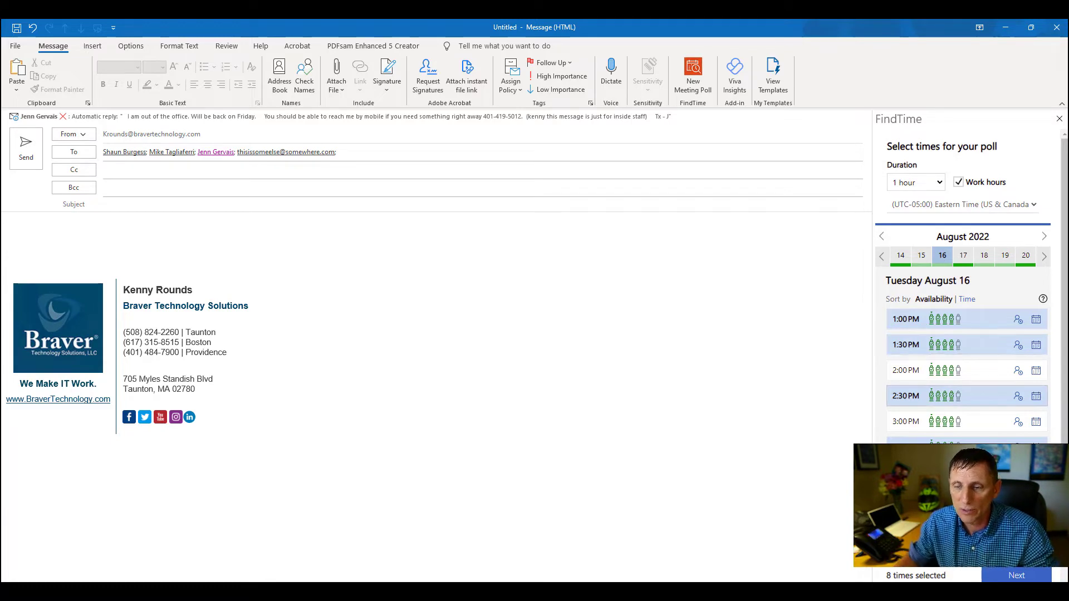
Review the poll settings and insert the 1-hour, 8-option poll table into the email.
click(1021, 576)
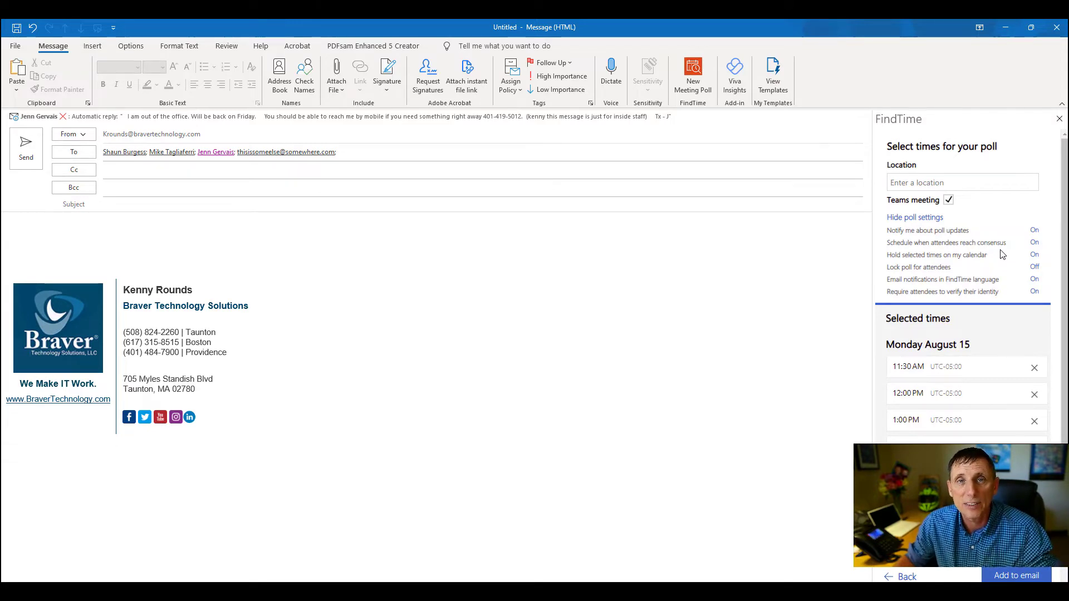
mouse_move(941, 261)
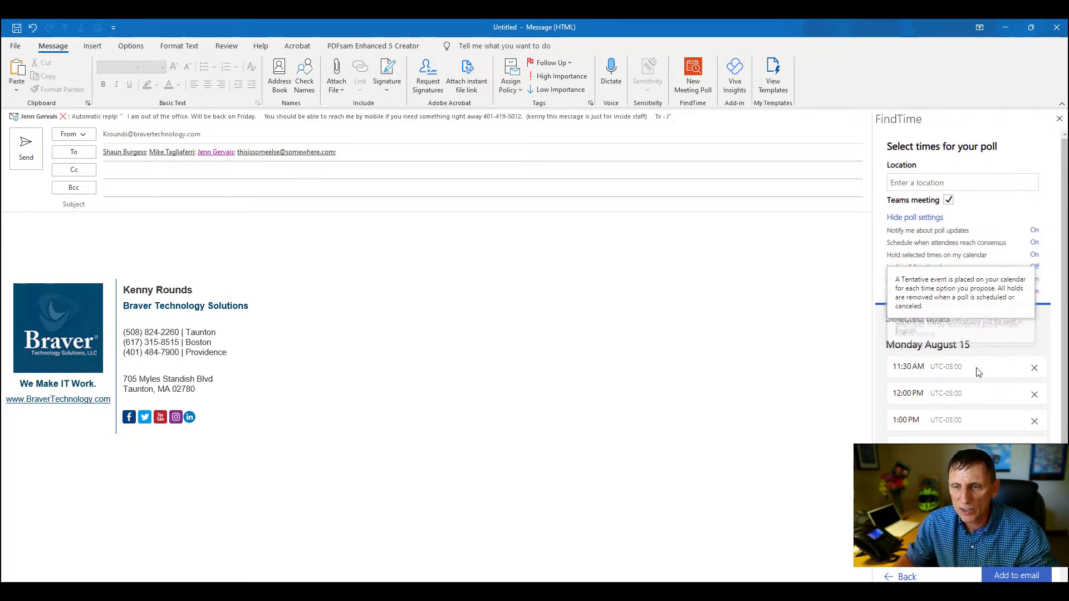
scroll(957, 298, down, 3)
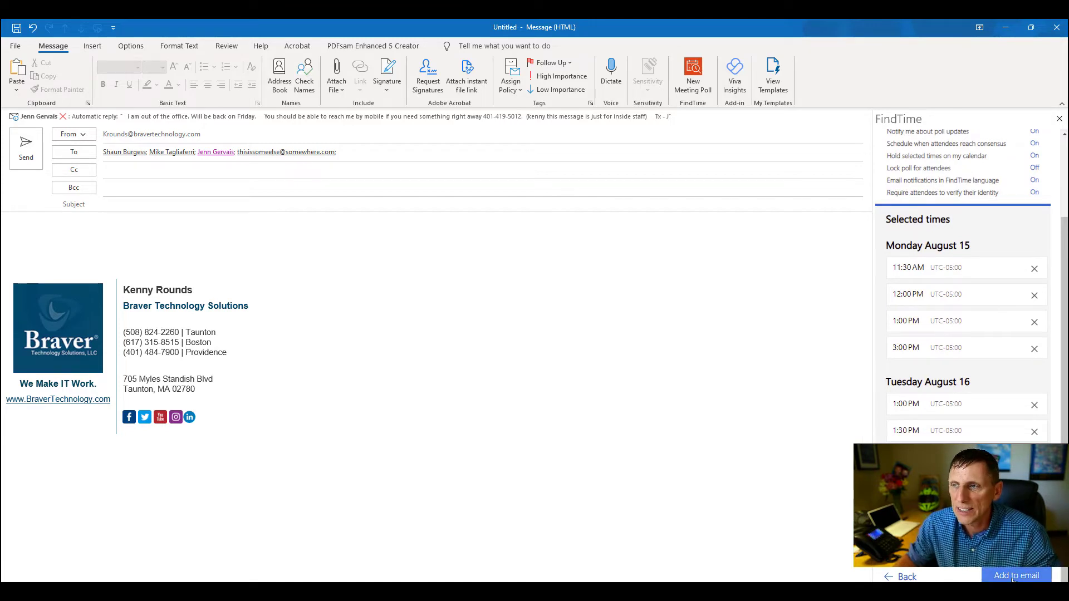
click(1014, 576)
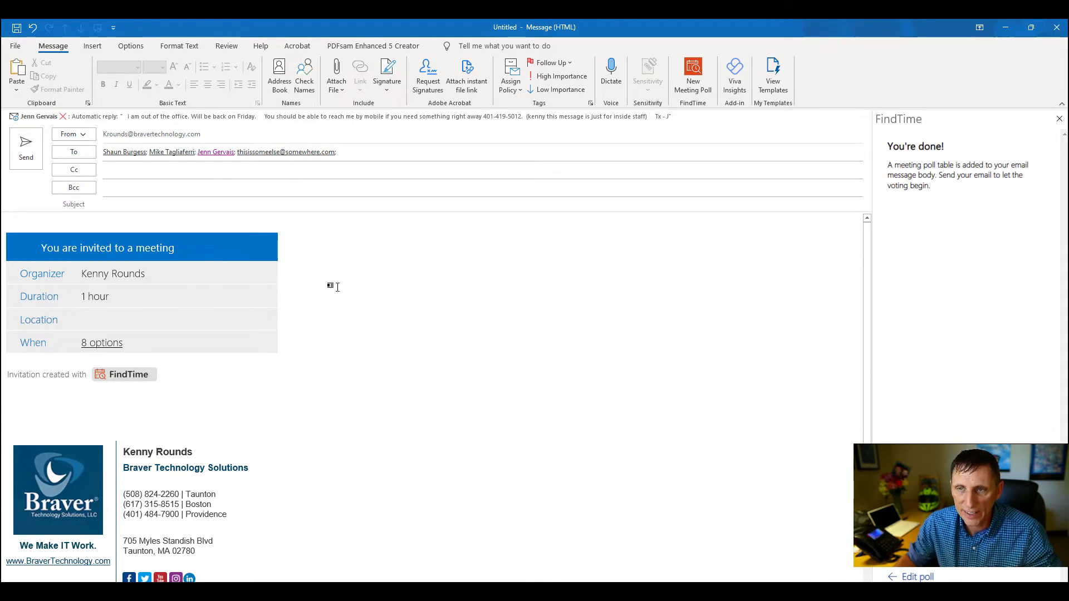
Type a greeting on a new first line above the poll table.
click(217, 222)
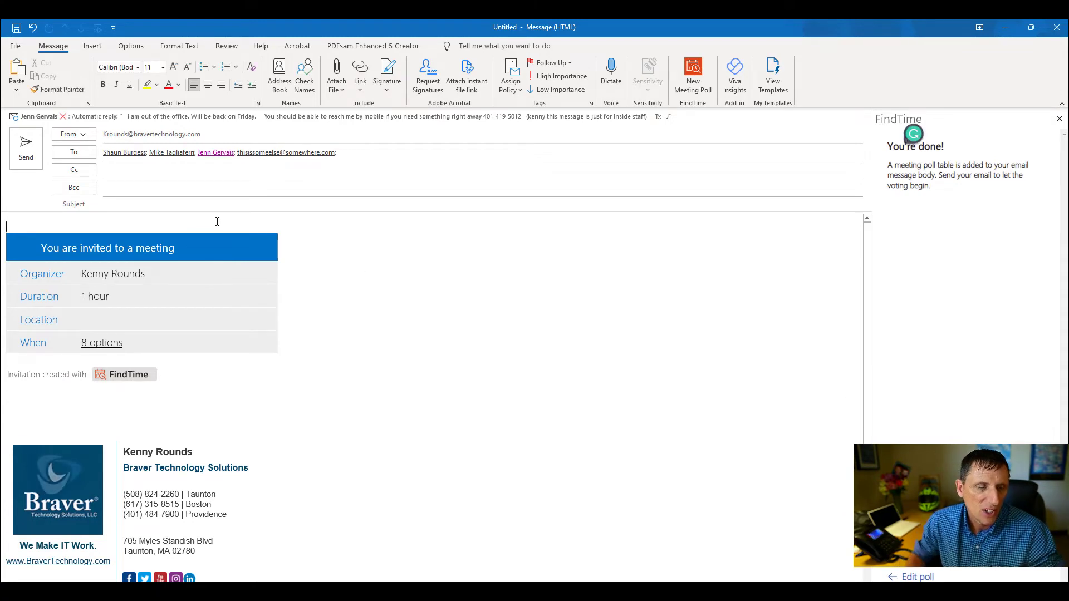
key(Return)
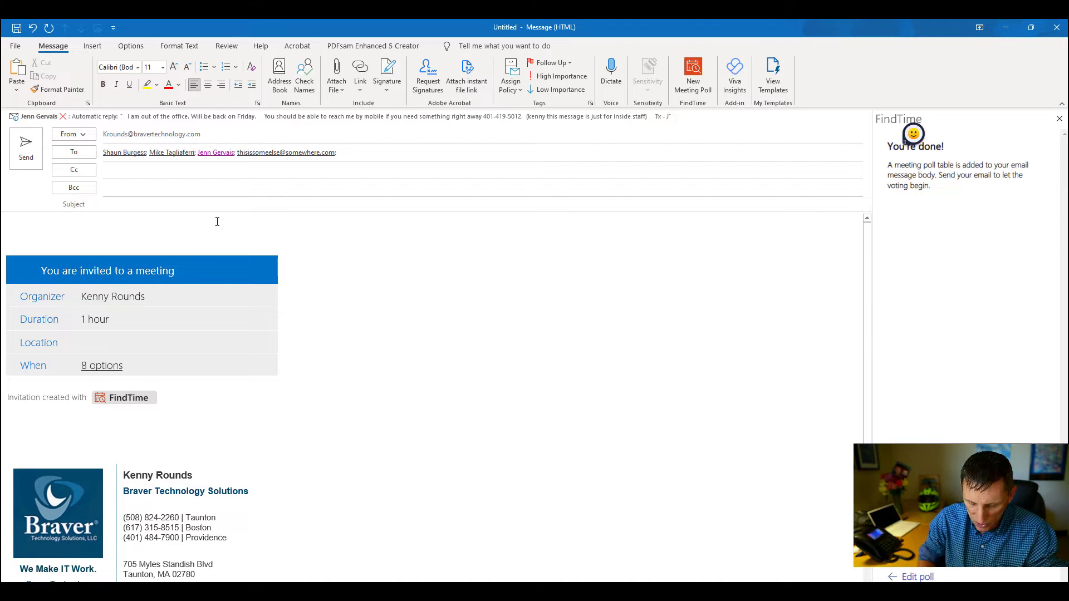
text(Heyt Everyone.)
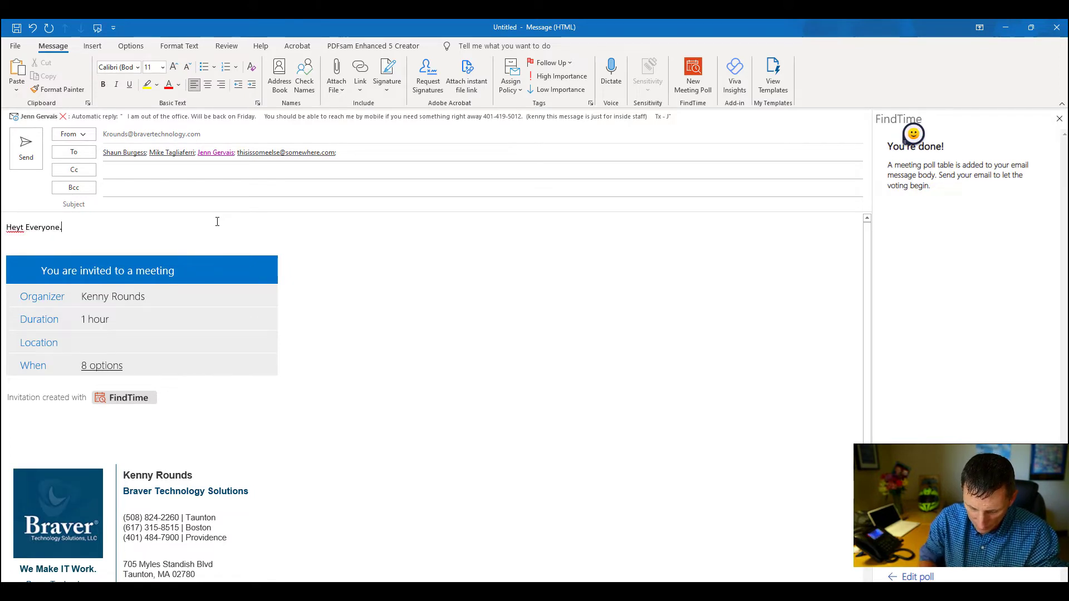
text( Lets get toghe)
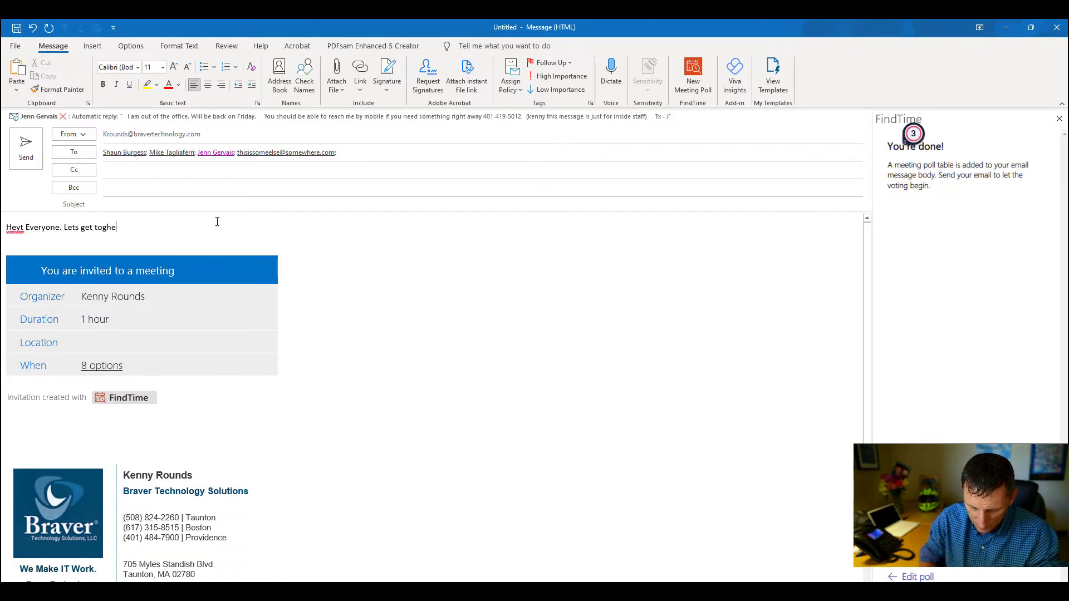
text(r ont his item)
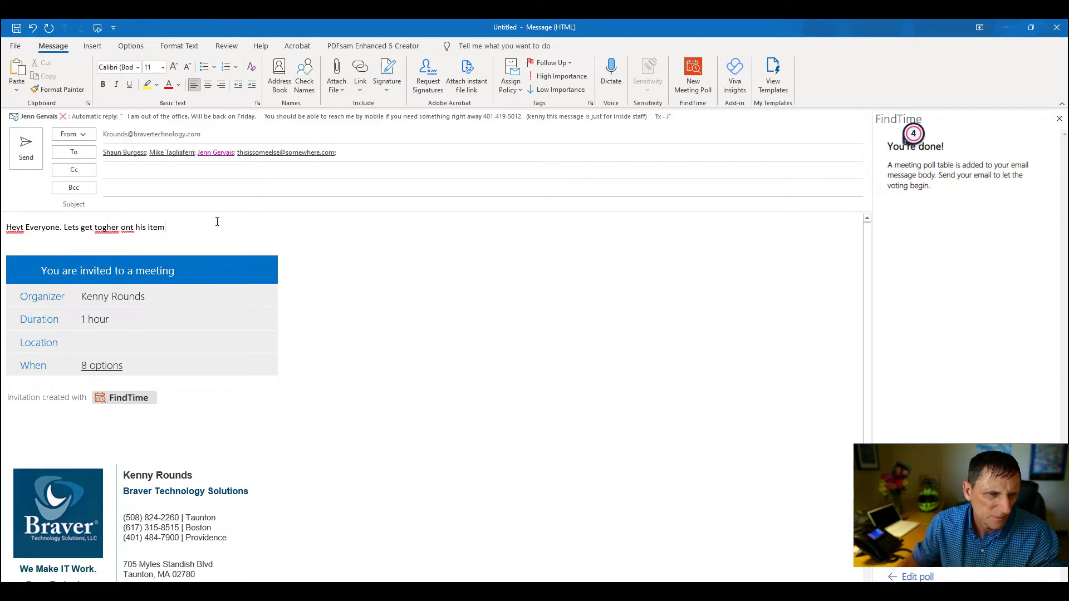
Fix the typos so the greeting reads 'Hey Everyone. Lets get together on this item'.
right_click(100, 228)
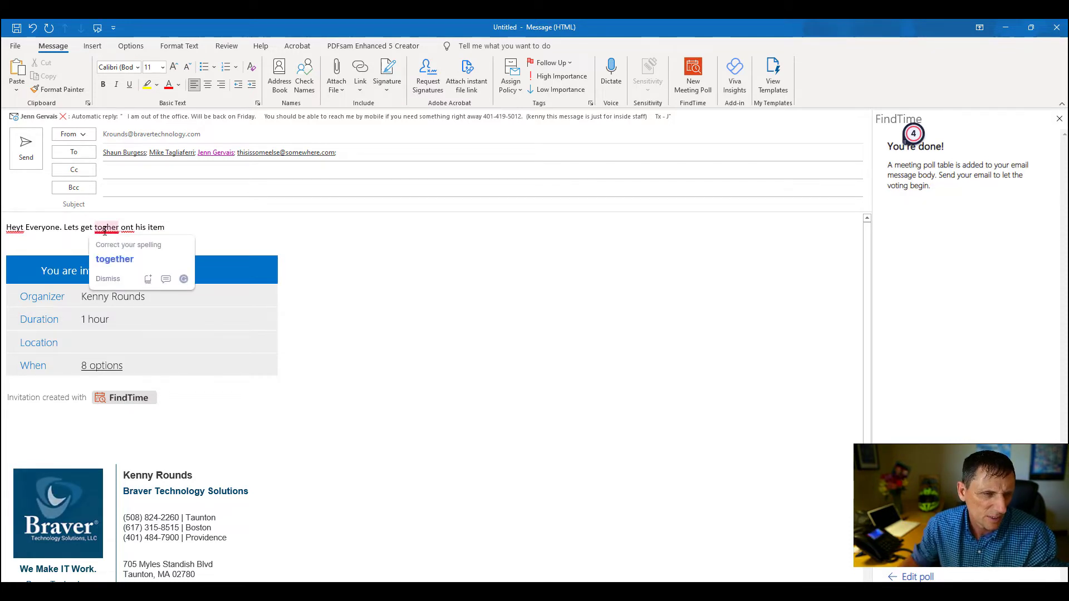
click(122, 256)
right_click(131, 228)
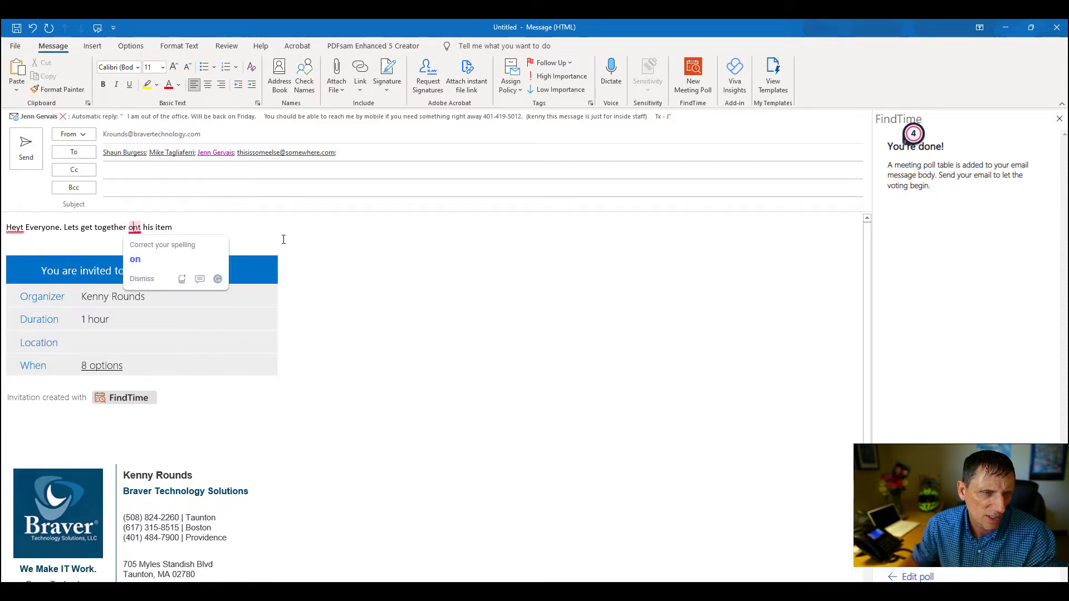
click(288, 238)
key(ctrl+shift+Left)
key(ctrl+shift+Left)
key(ctrl+shift+Left)
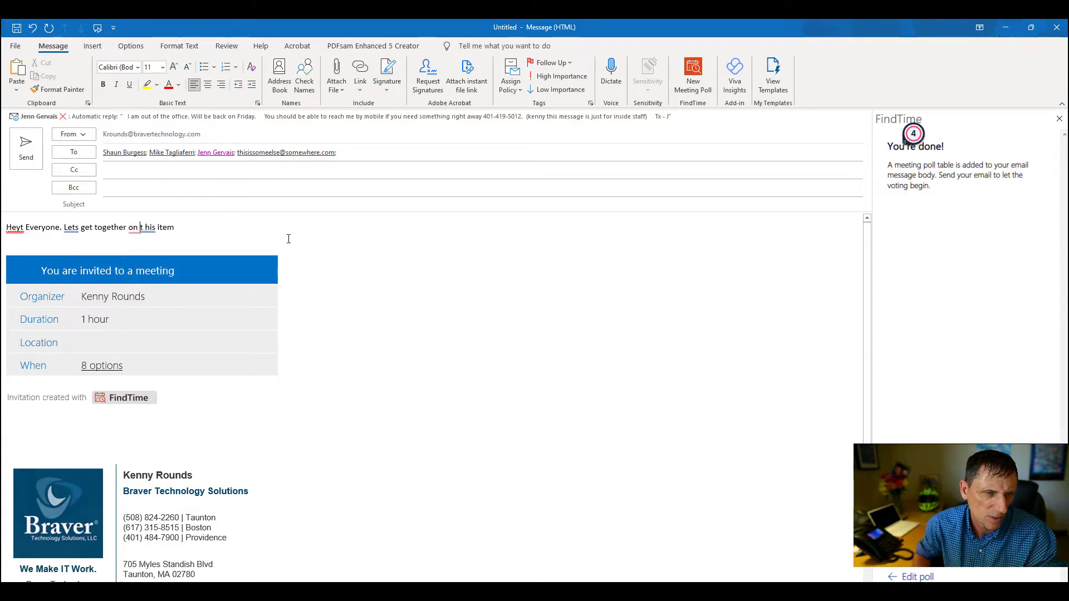
text(on this item)
right_click(14, 229)
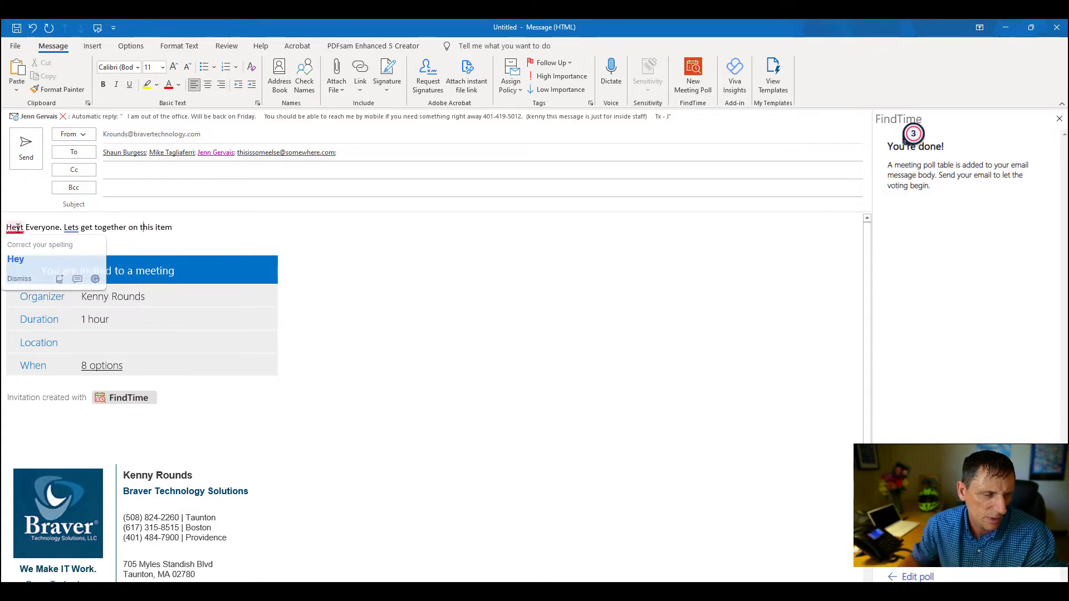
click(43, 258)
text(y)
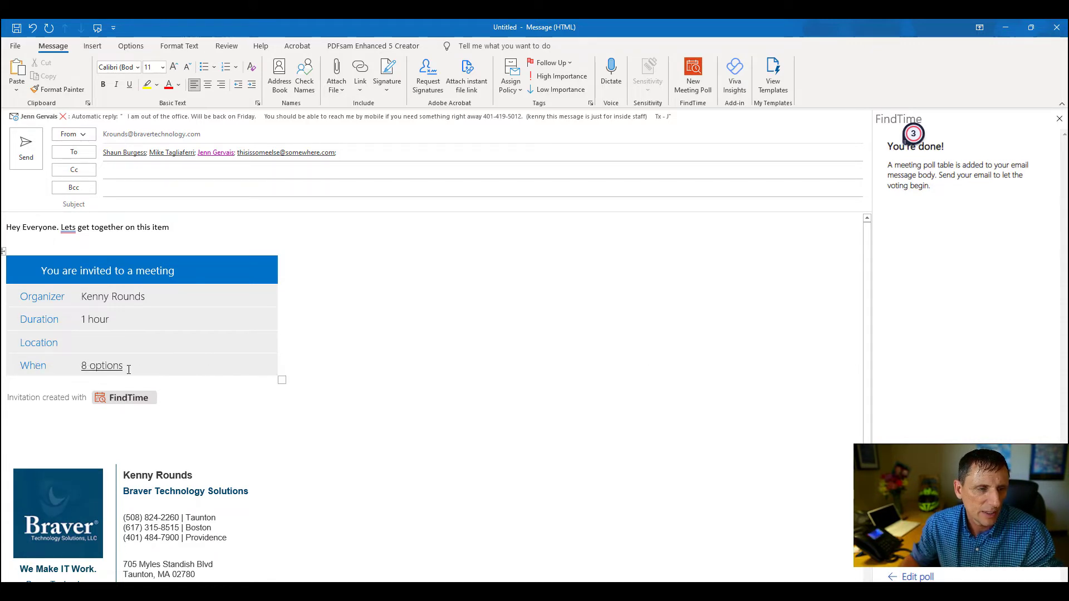
Highlight the poll table's When row in yellow.
drag(24, 366, 122, 367)
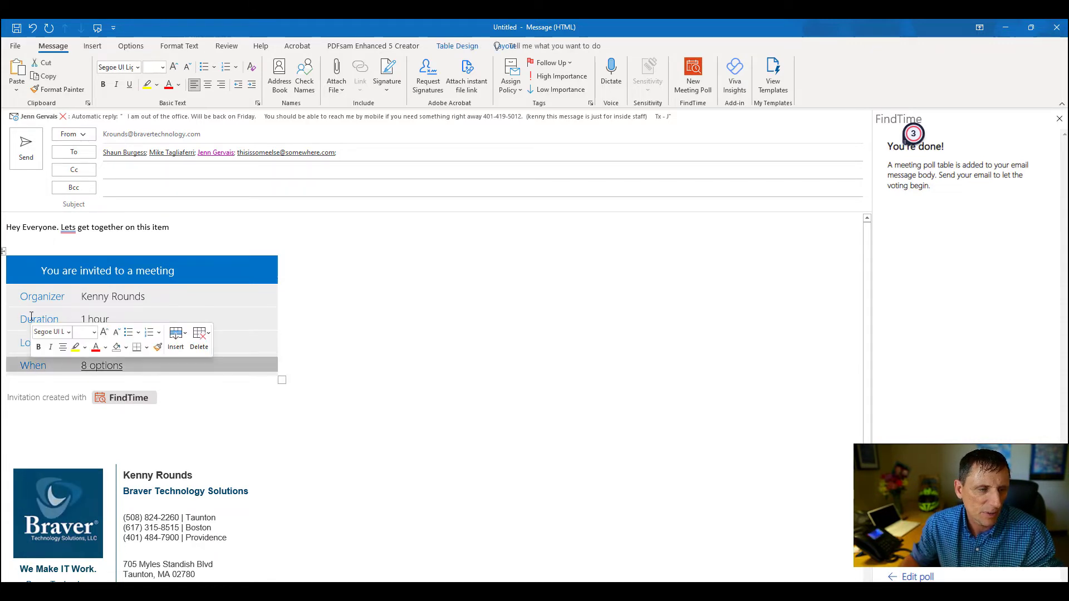
click(147, 84)
click(233, 230)
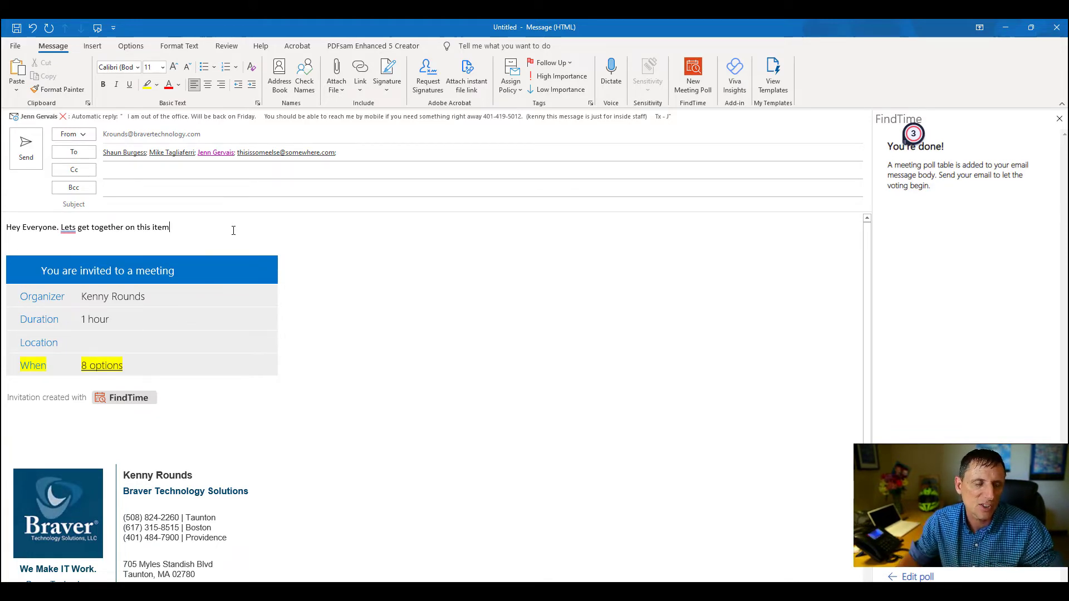
Correct 'Lets' to 'Let's' and open the voting page from the 8 options link.
mouse_move(73, 228)
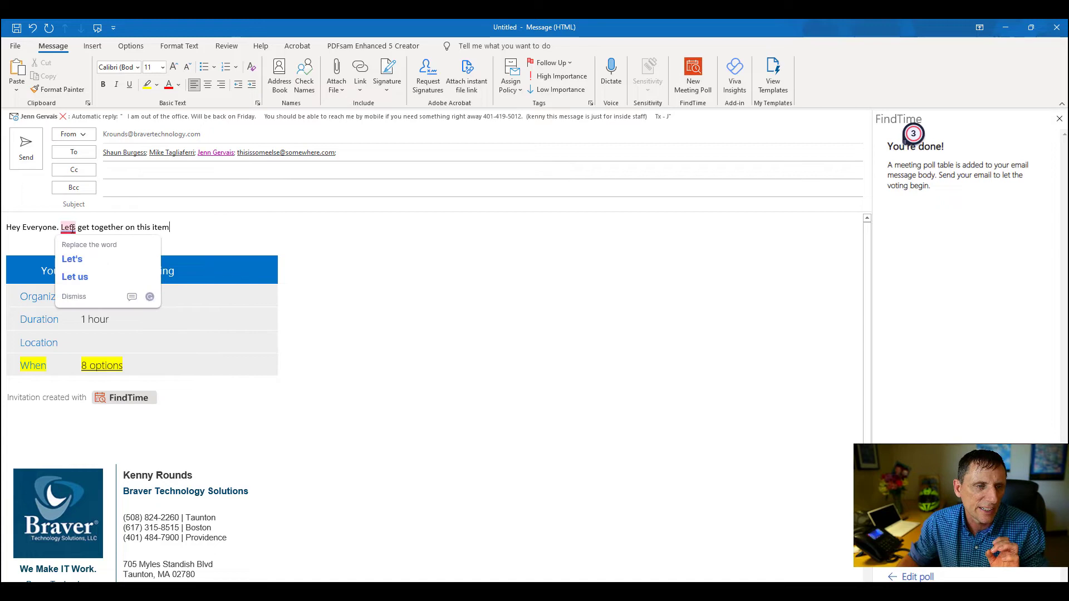
click(72, 258)
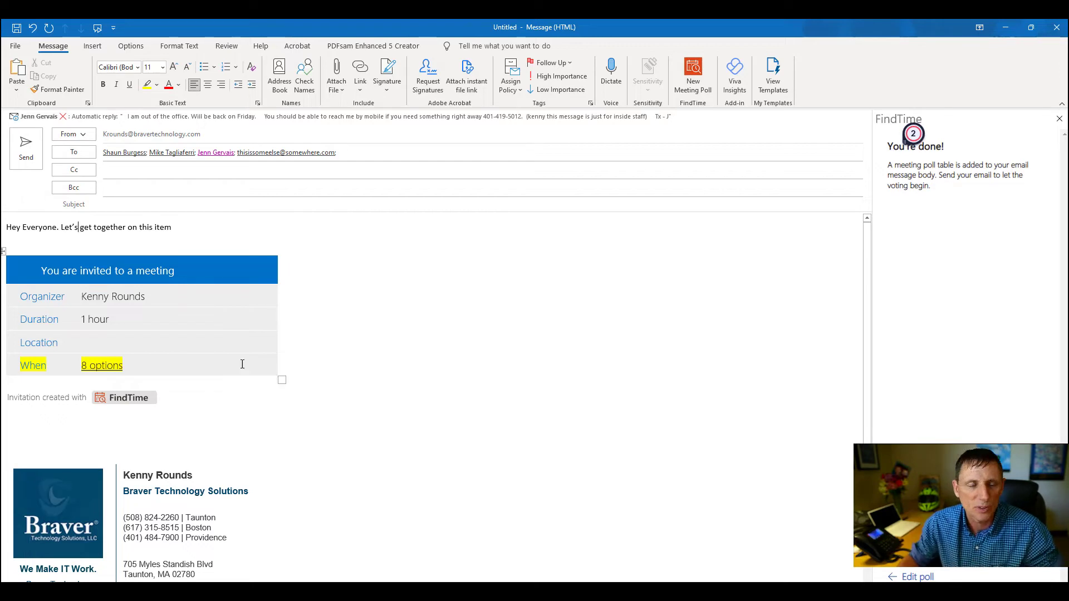
click(114, 372)
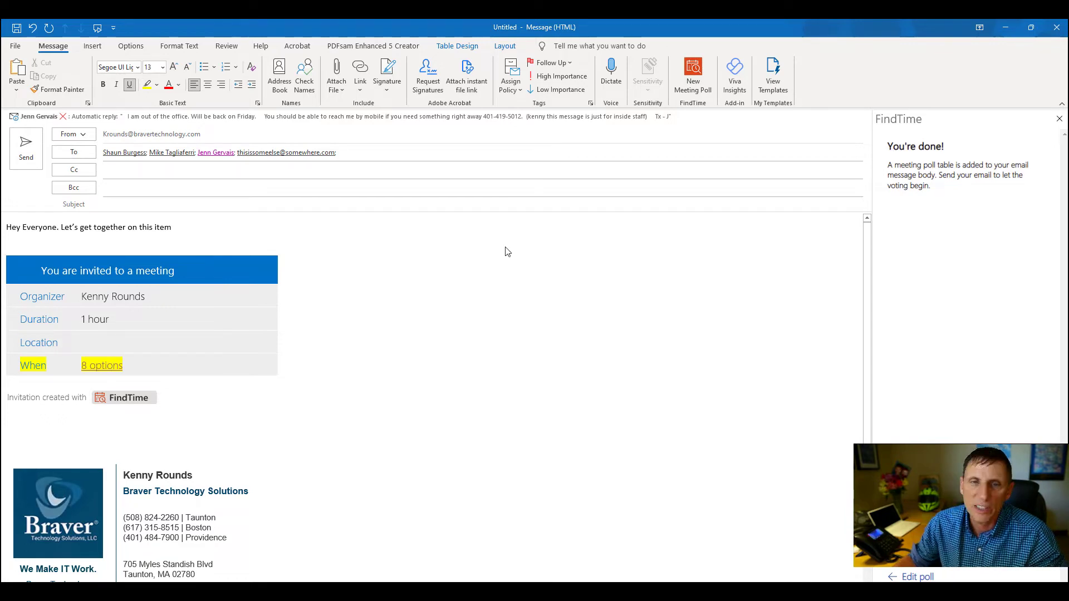
key(alt+Tab)
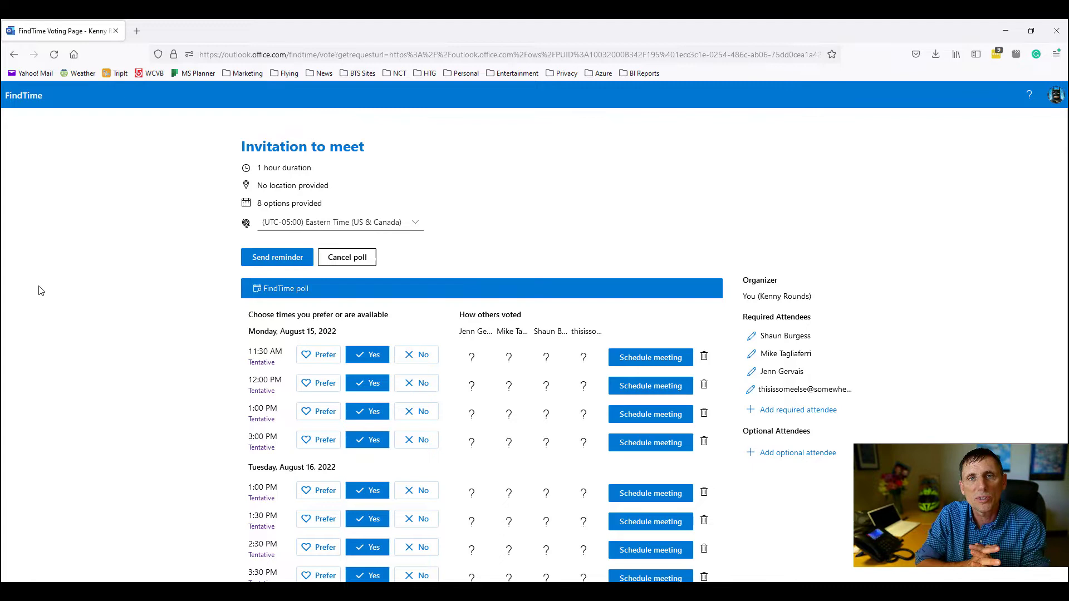
Scroll through the voting page's eight time options and four attendees, then return to the draft.
scroll(36, 291, down, 3)
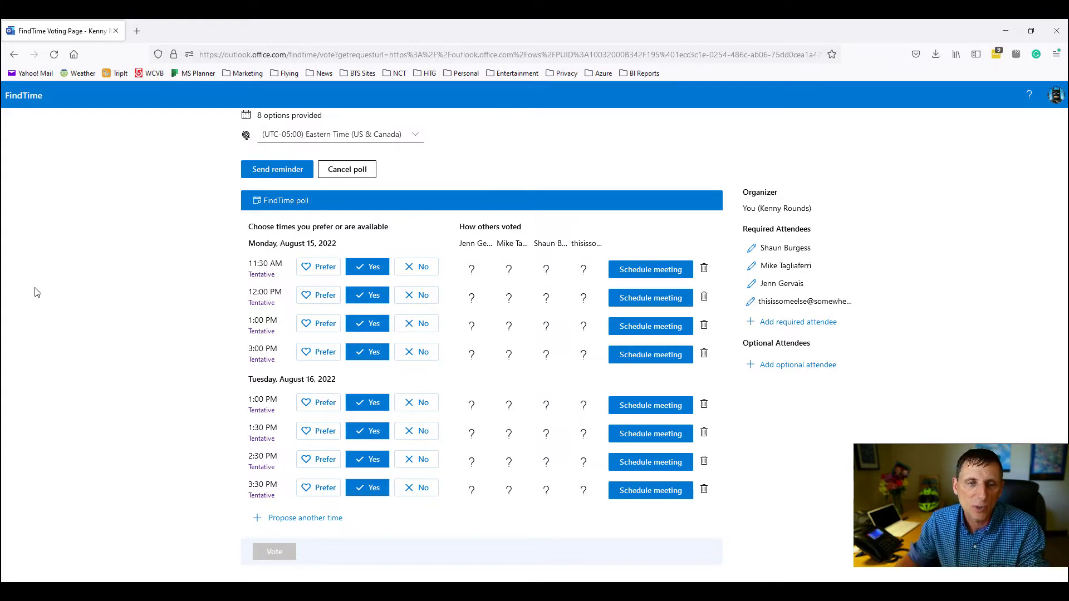
scroll(34, 292, up, 3)
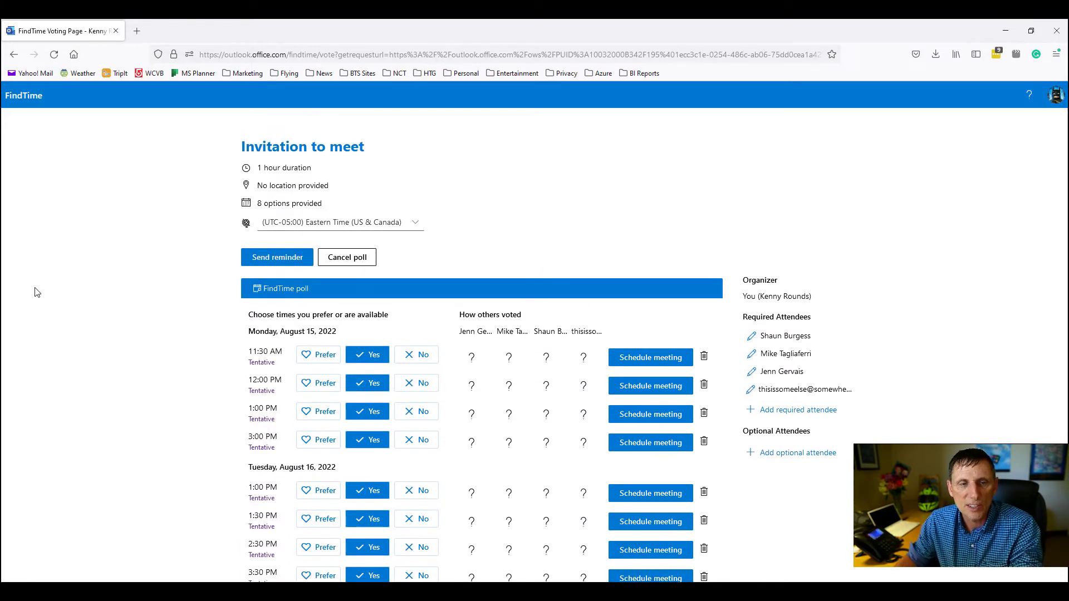
scroll(35, 292, down, 3)
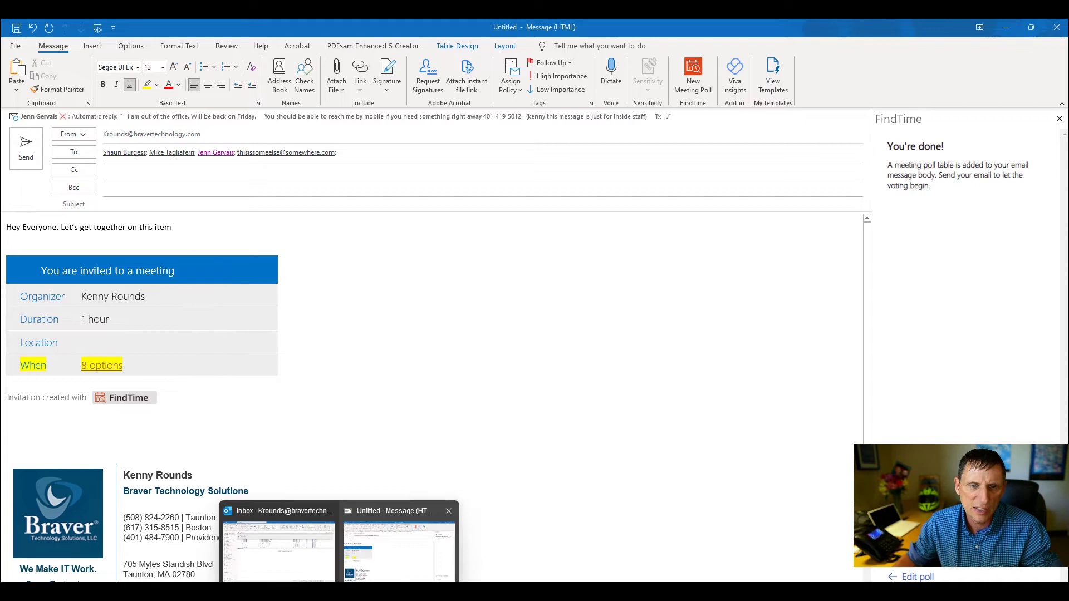
click(262, 542)
key(super+Down)
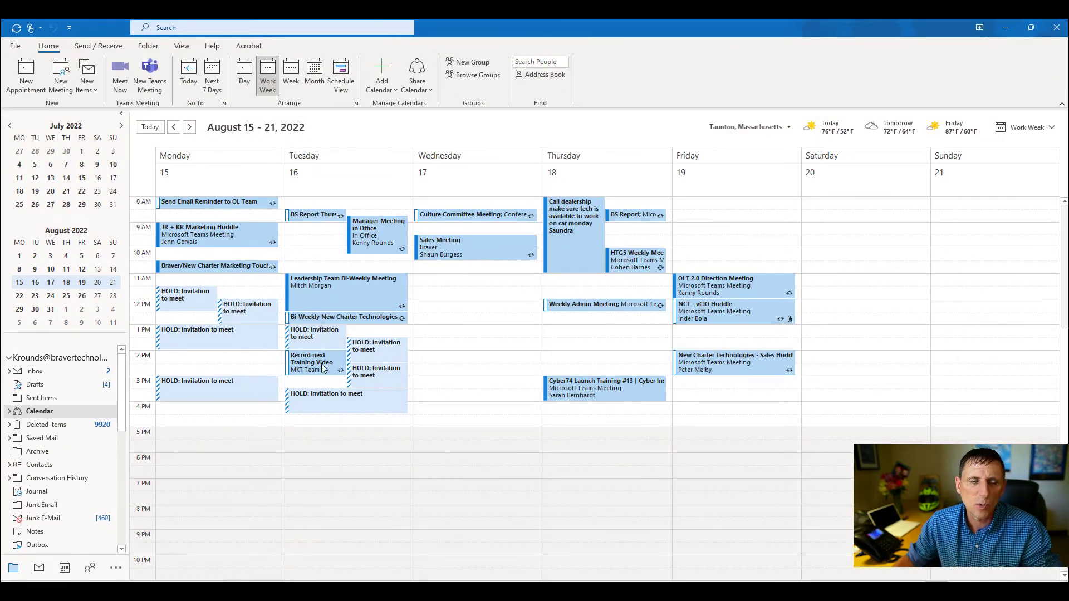
mouse_move(194, 343)
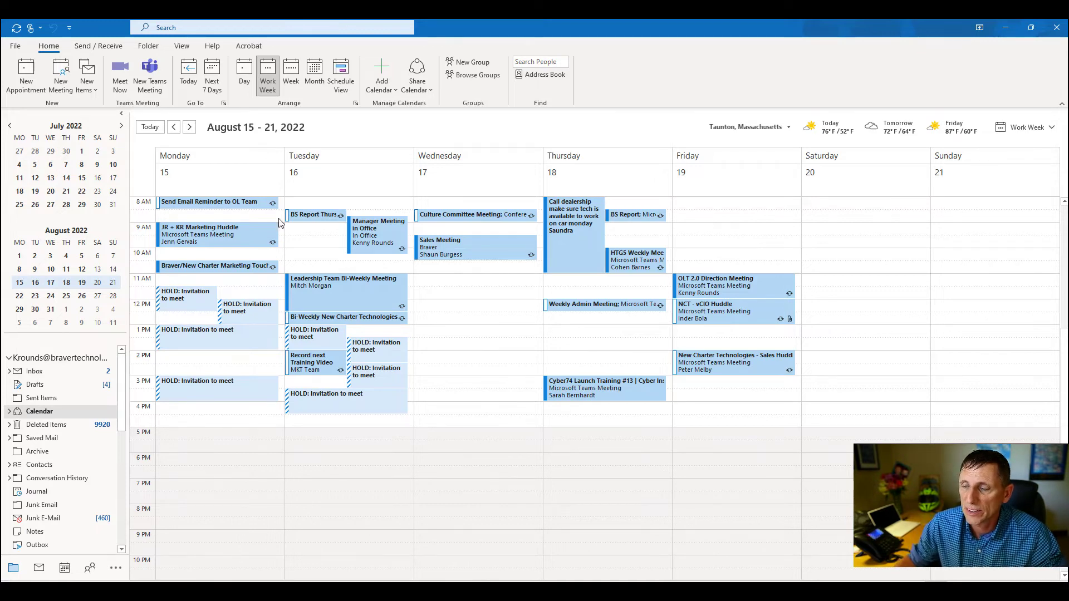
drag(549, 23, 1068, 334)
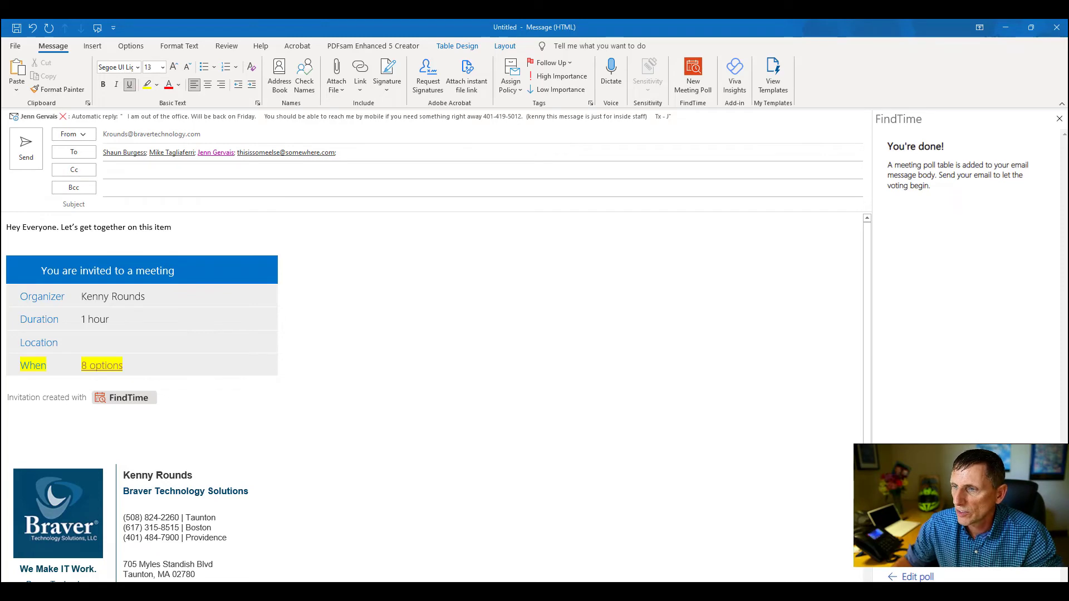
Open the 'Managers Meeting - Waiting for others' notification and scroll through its 2 of 3 votes.
drag(1068, 334, 509, 20)
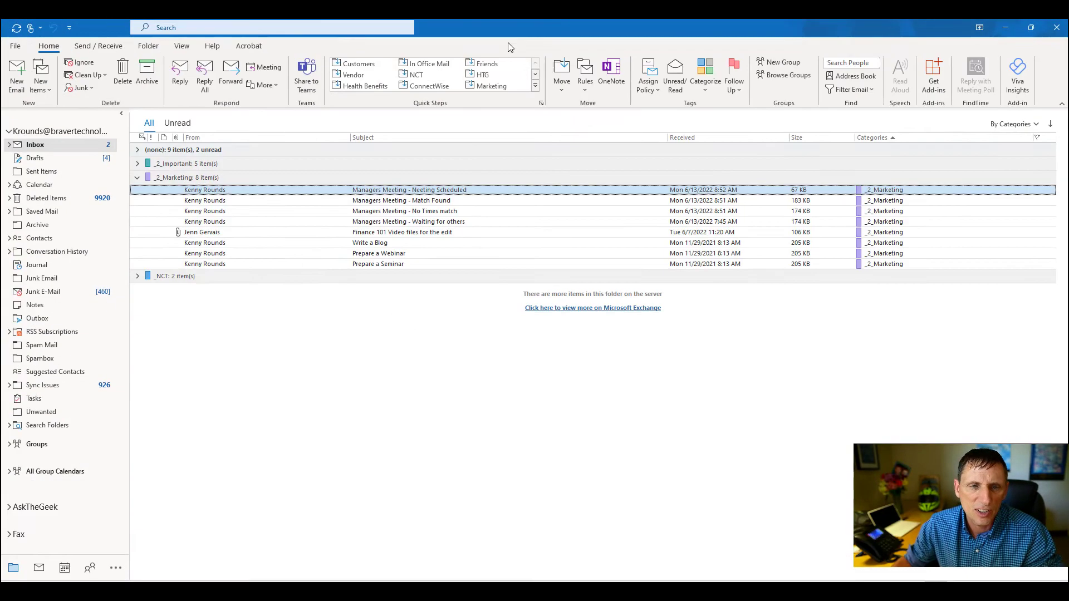
double_click(463, 224)
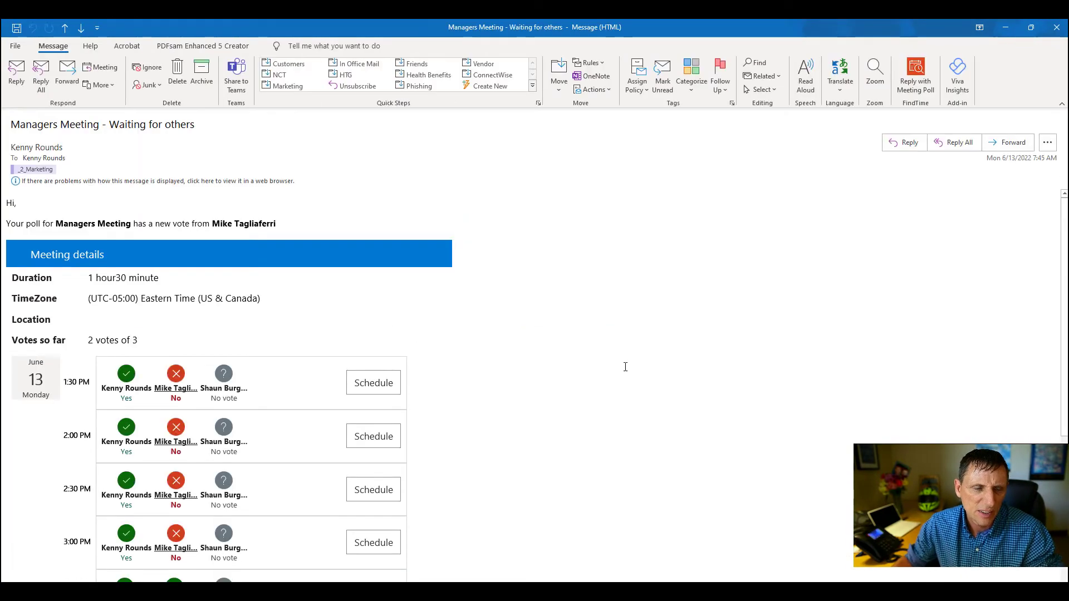
scroll(625, 367, down, 5)
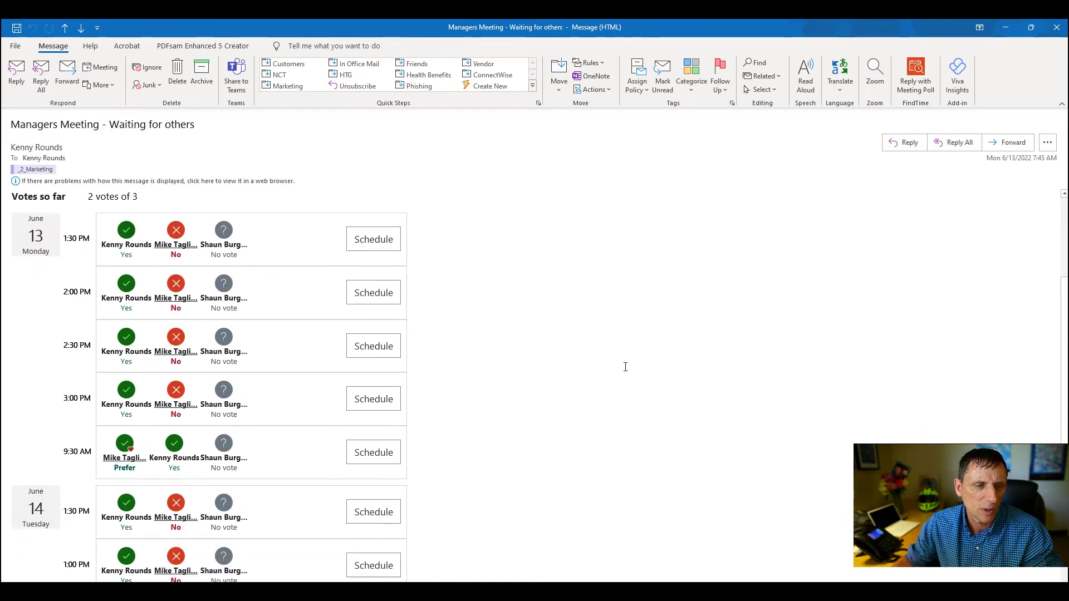
scroll(625, 367, up, 4)
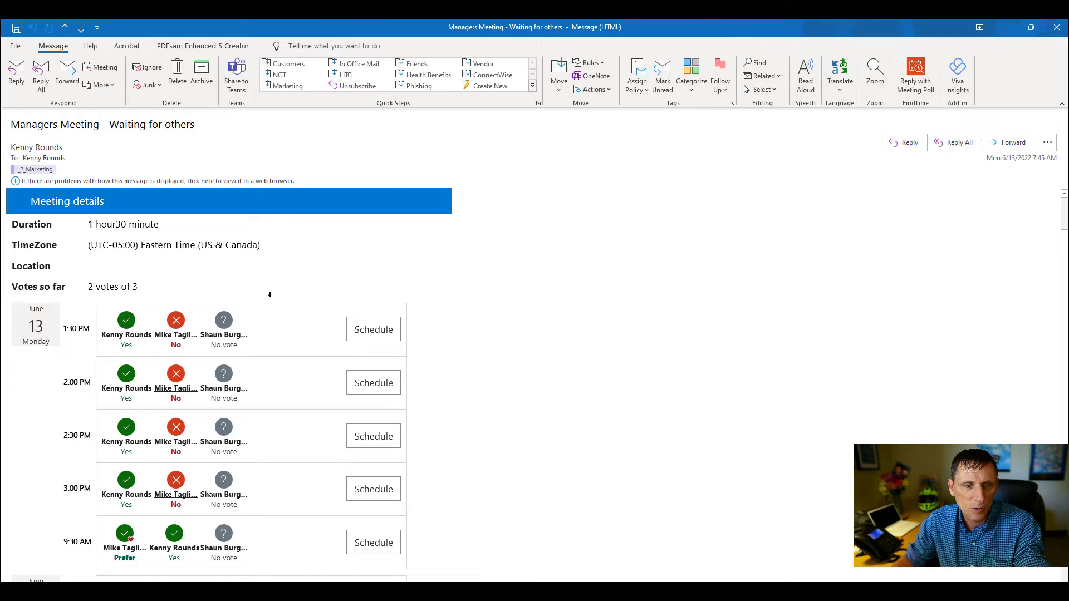
scroll(170, 327, down, 4)
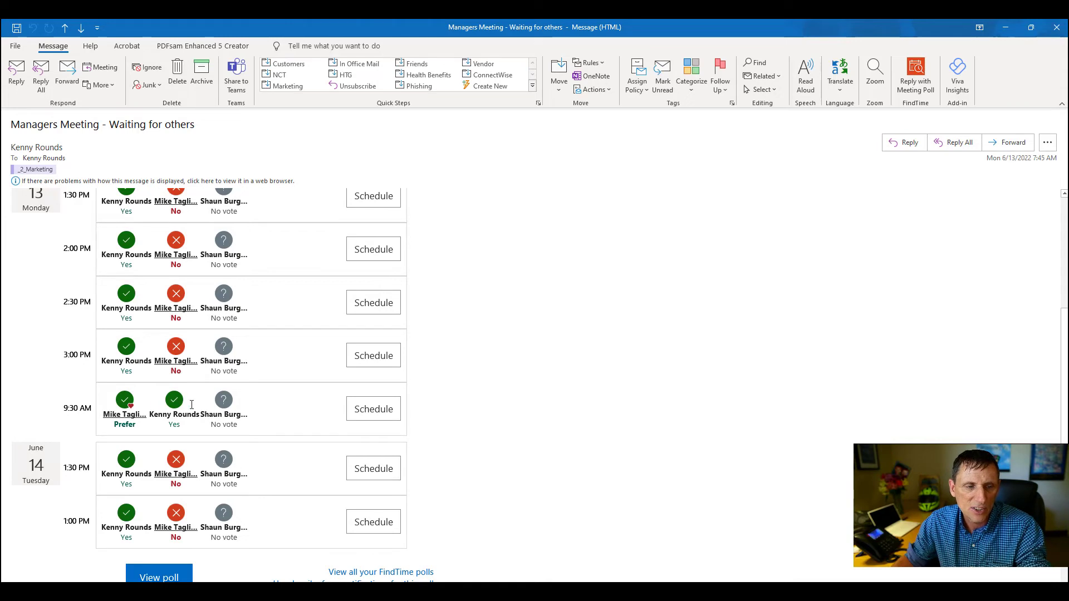
scroll(163, 410, down, 2)
scroll(218, 345, up, 4)
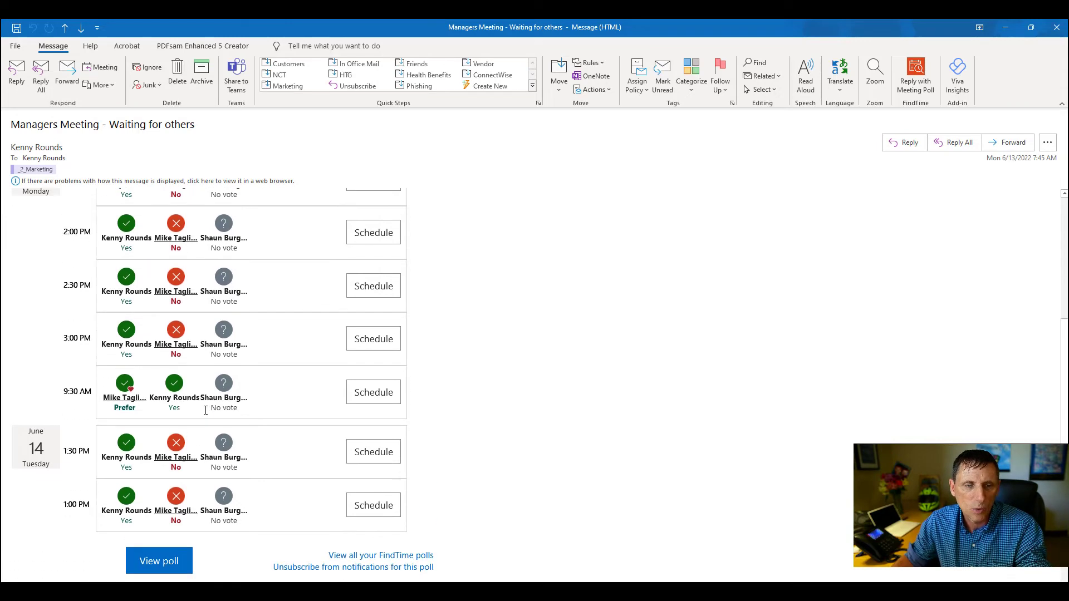
scroll(218, 345, up, 2)
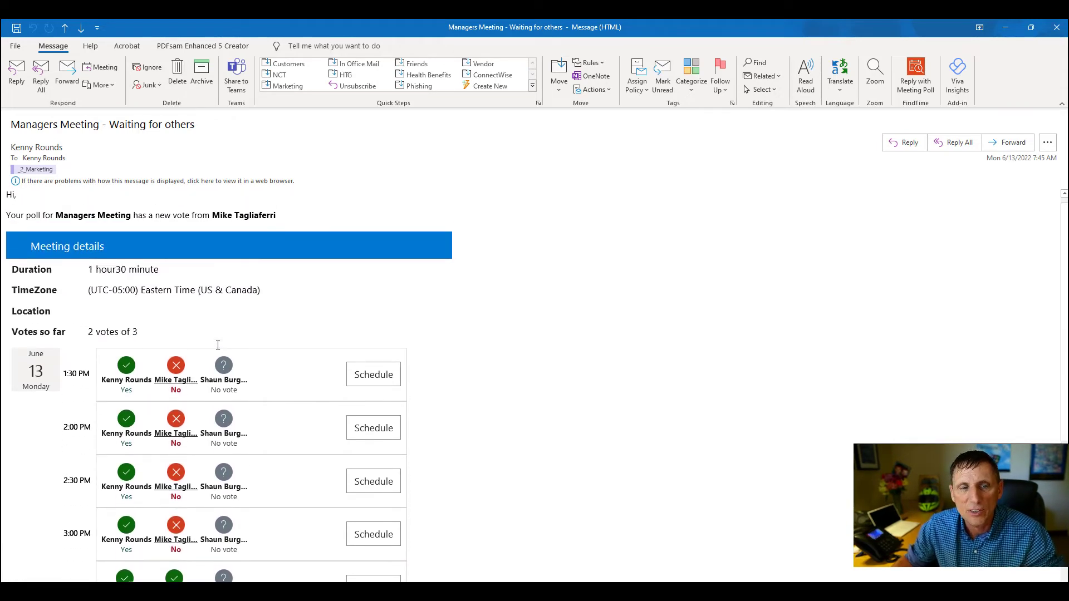
scroll(218, 345, down, 3)
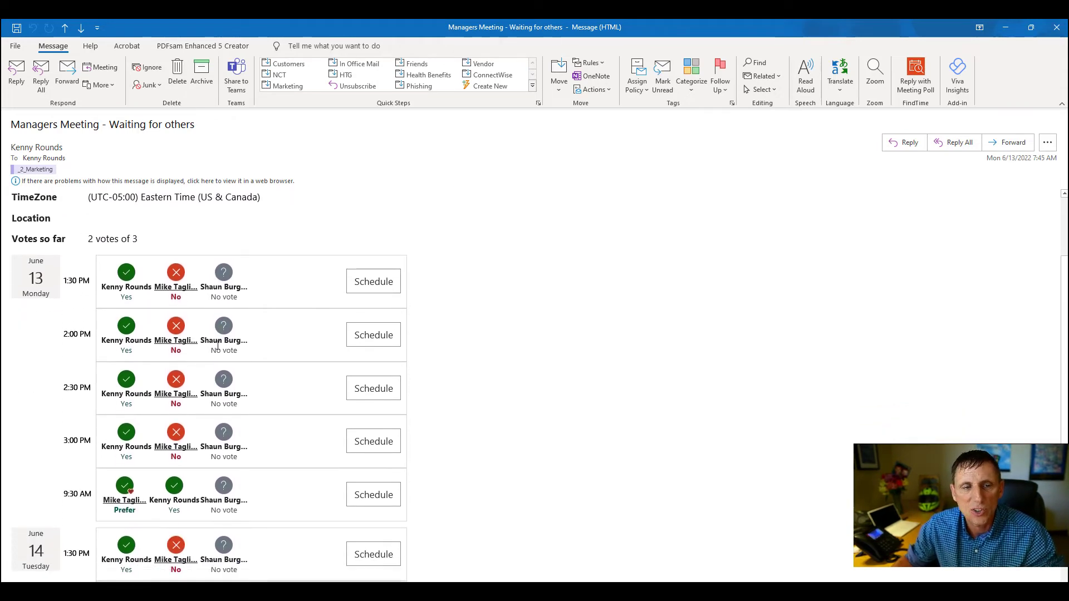
Read through the 'Managers Meeting - No Times match' notification's 3 of 3 votes, then close it.
click(1056, 27)
double_click(440, 214)
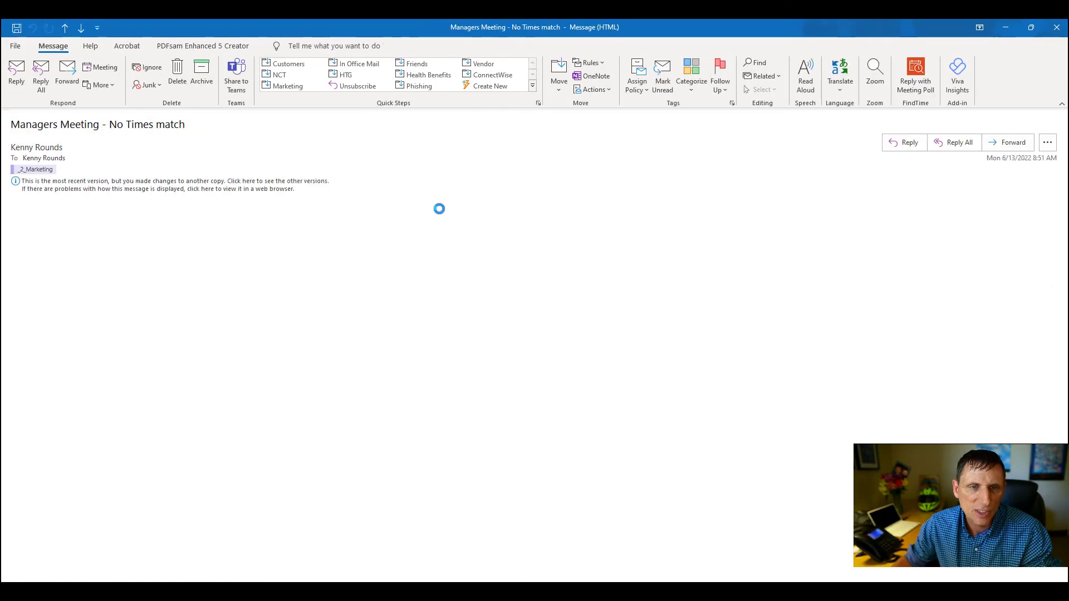
scroll(544, 310, down, 6)
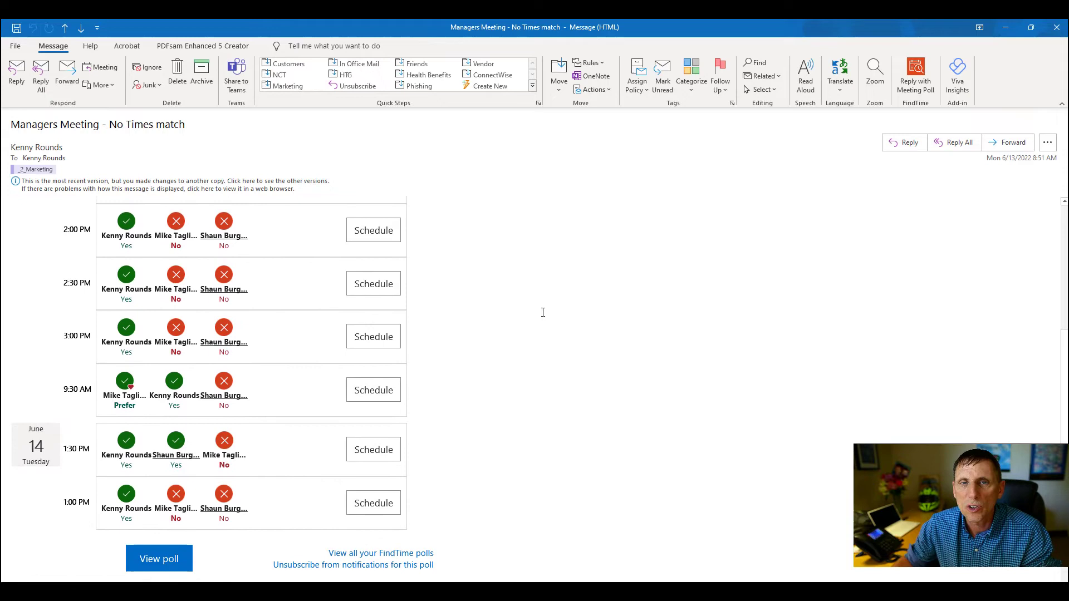
scroll(280, 298, up, 2)
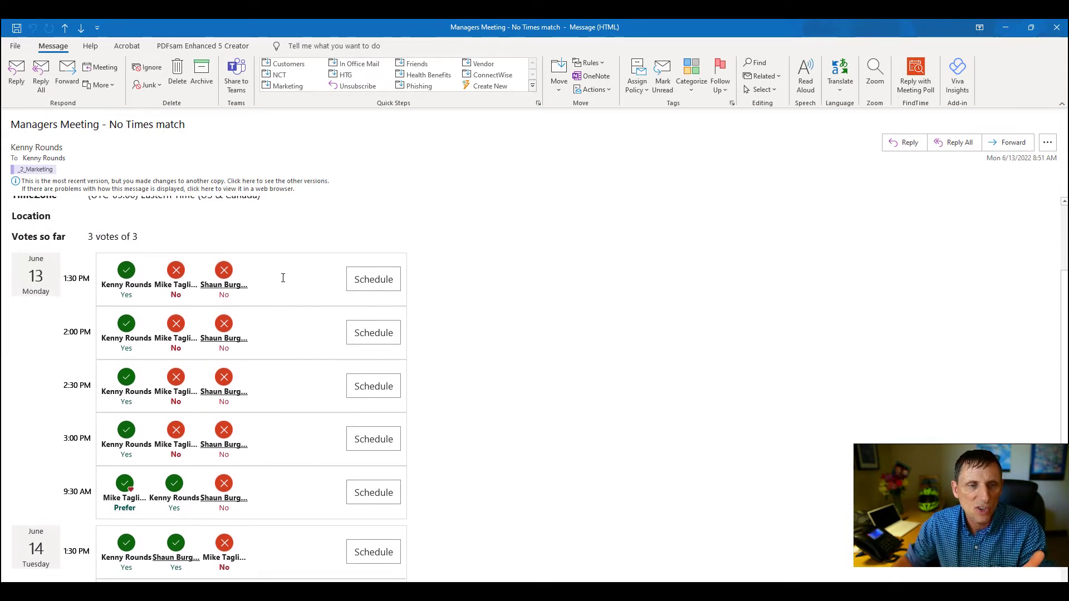
scroll(283, 278, down, 3)
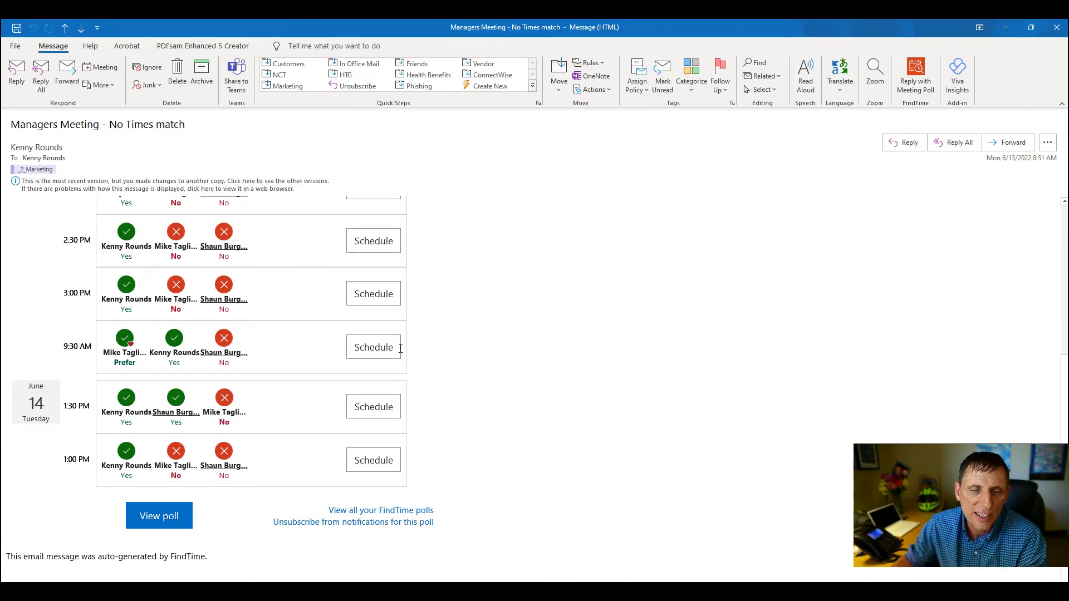
scroll(470, 316, up, 3)
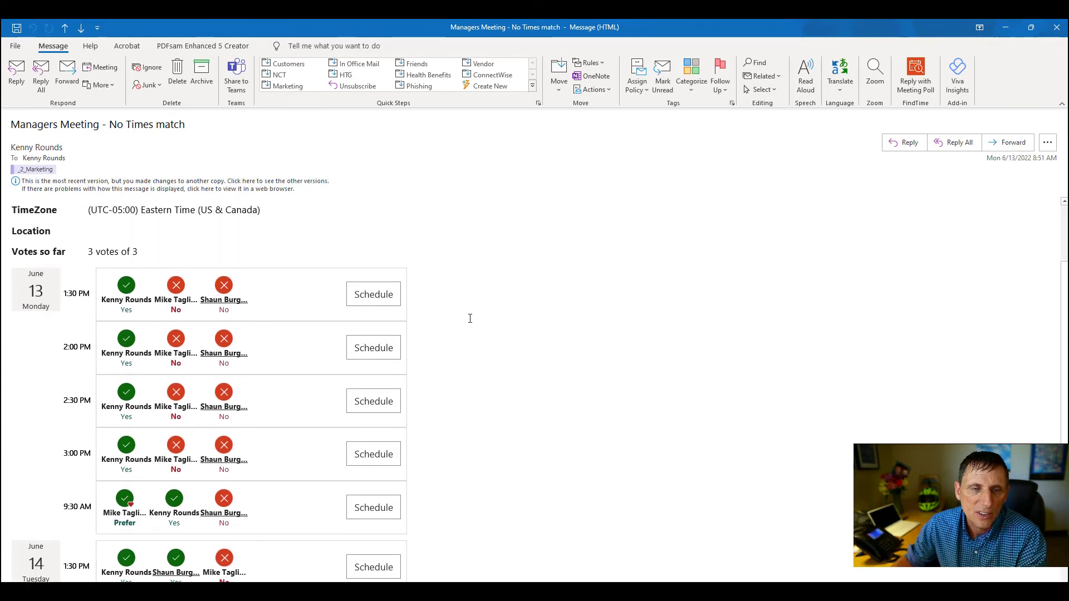
scroll(469, 318, down, 2)
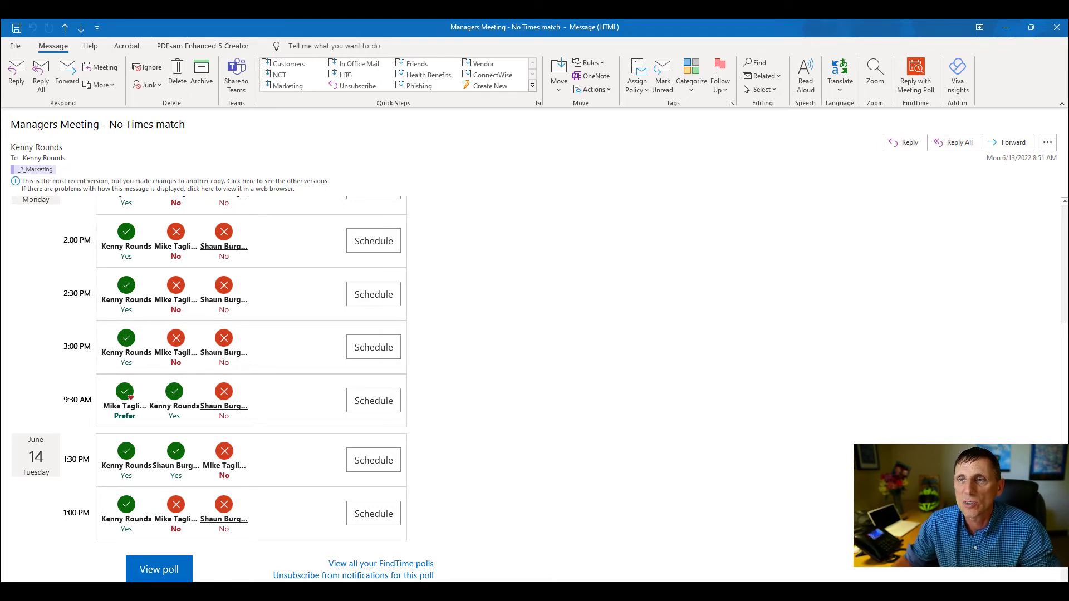
click(1057, 27)
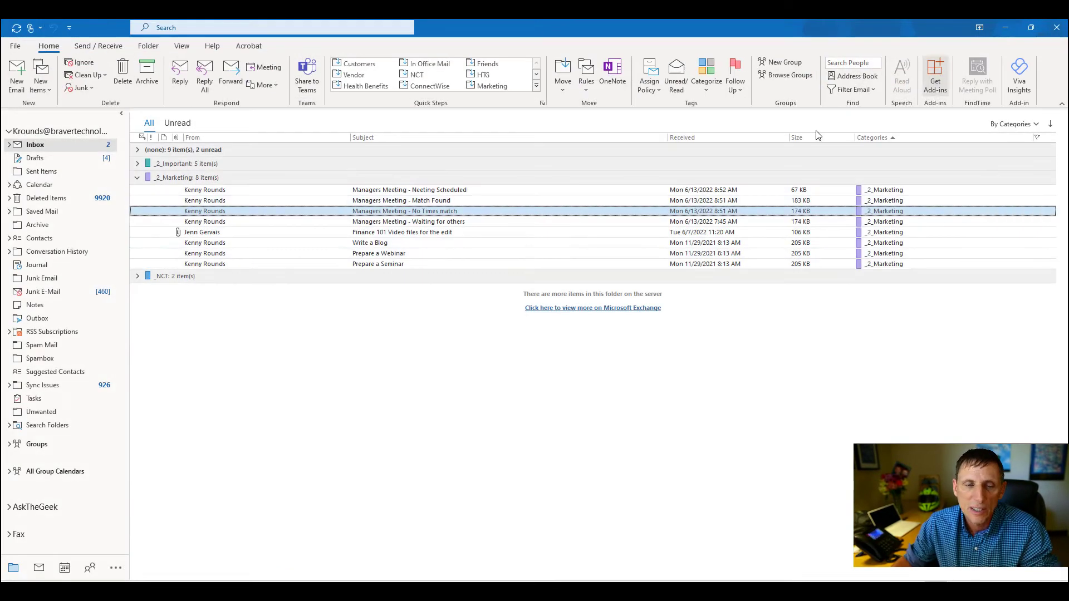
Read the 'Managers Meeting - Match Found' votes showing 9:30 AM suits all three voters, then close it.
double_click(461, 201)
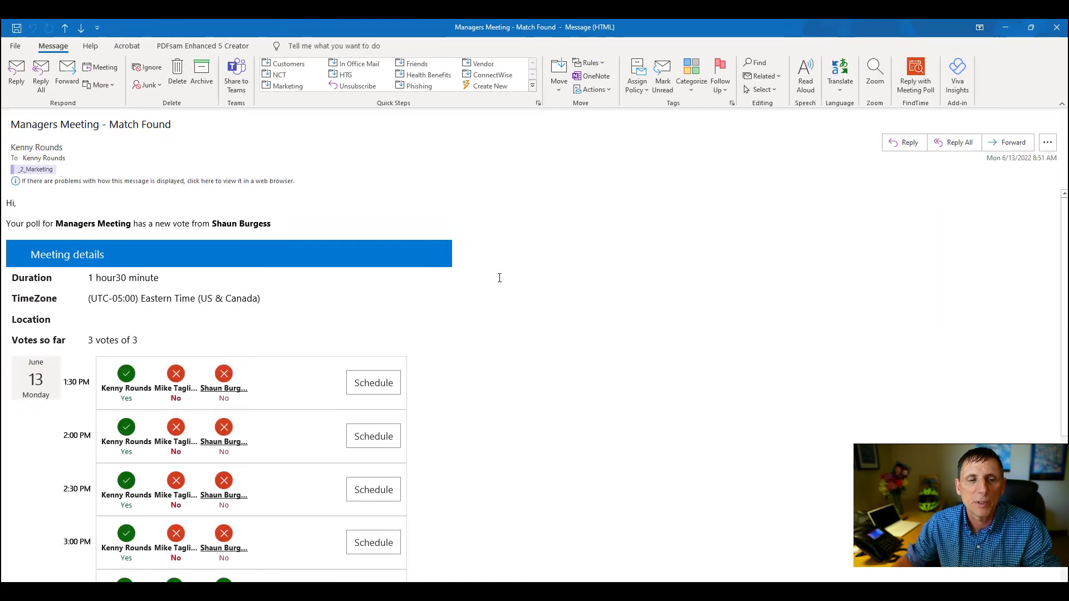
scroll(620, 348, down, 5)
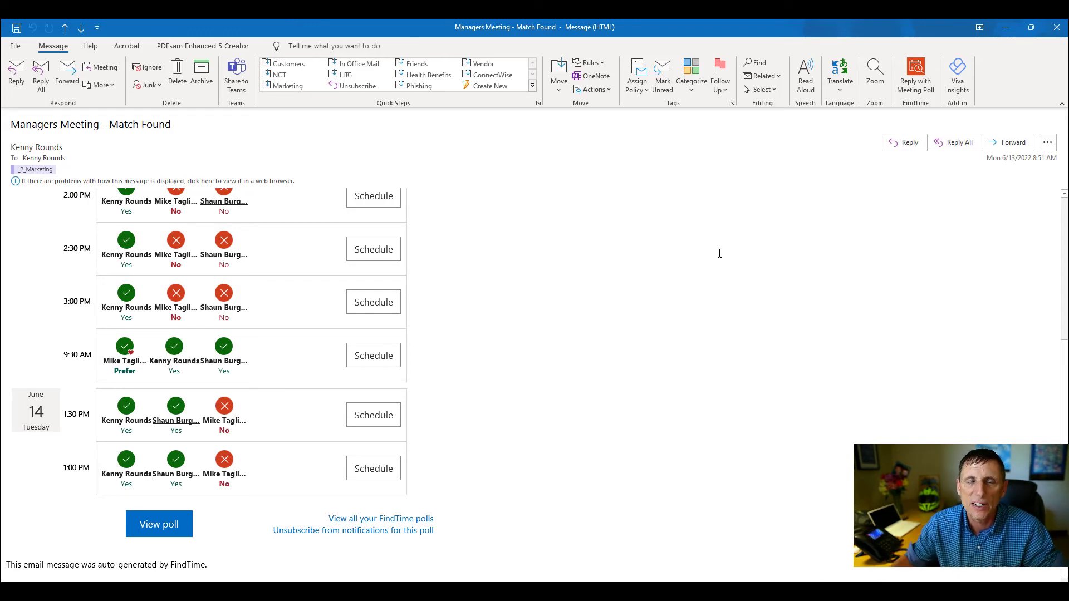
click(1055, 27)
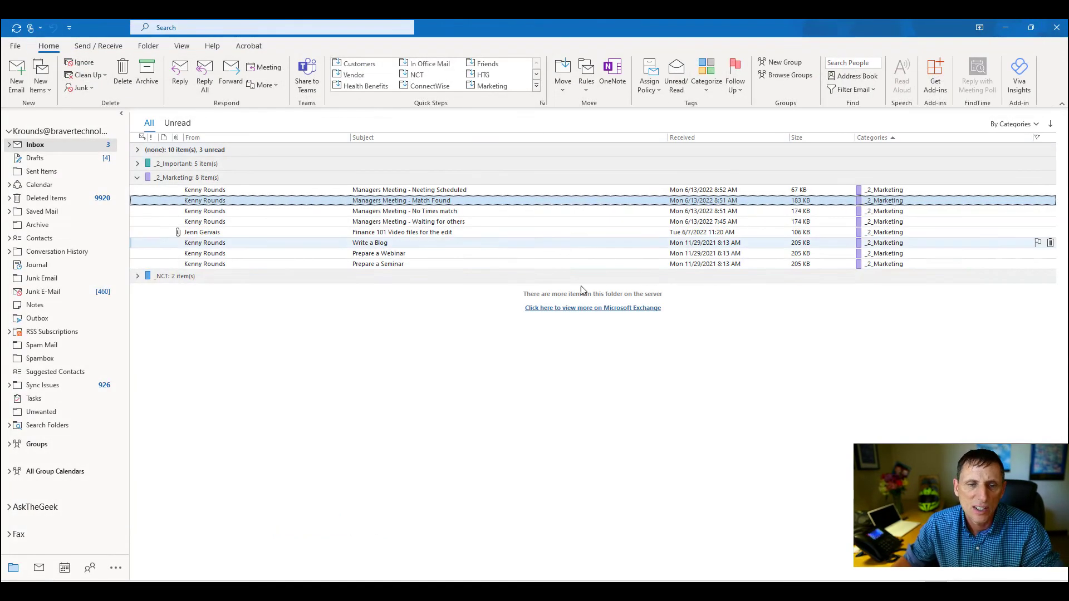
Open the 'Managers Meeting - Neeting Scheduled' notification for Monday, 13 June 2022, 09:30 in its own window.
click(483, 192)
double_click(482, 192)
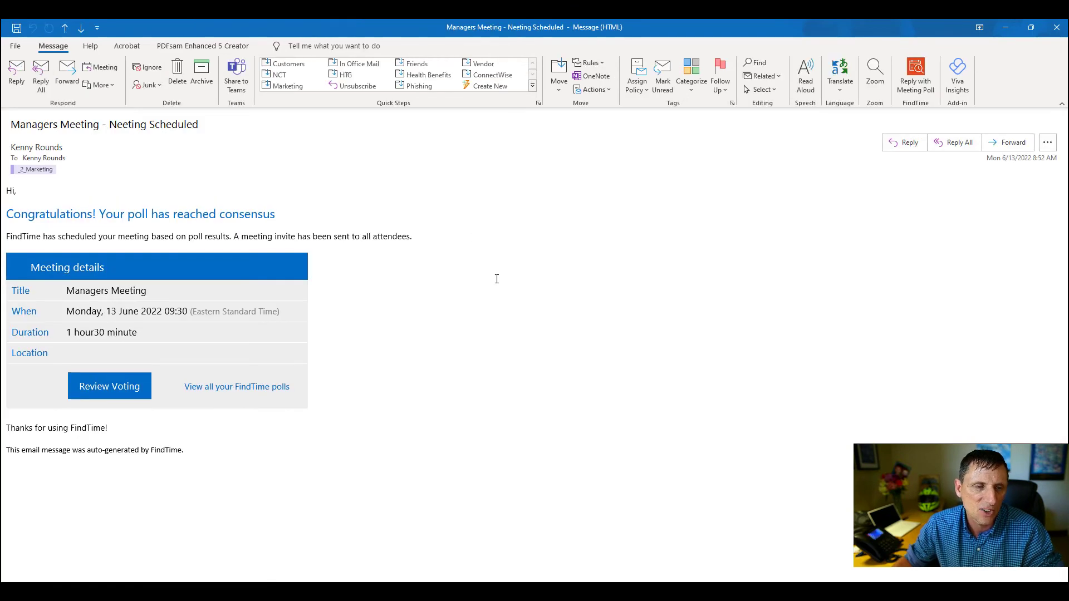